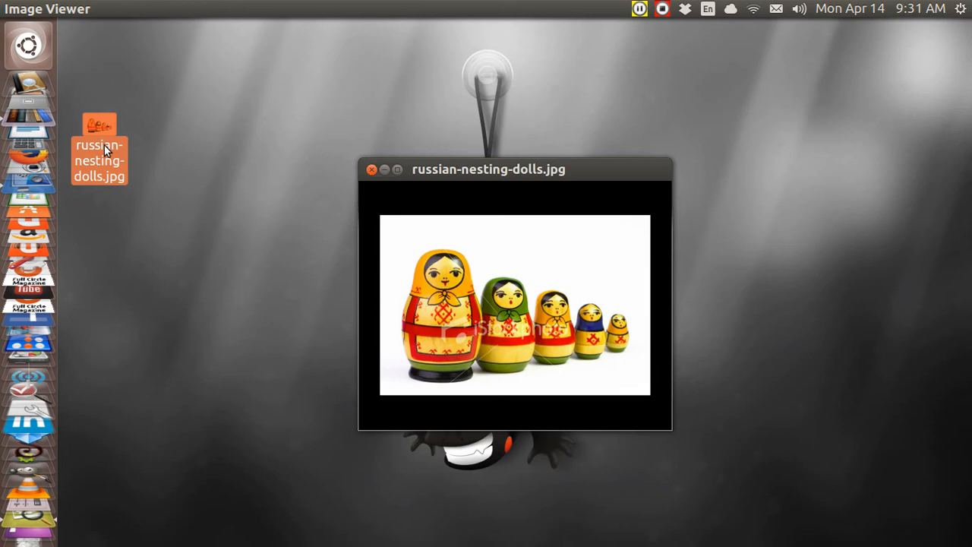
# Close the nesting-dolls picture and open a new LibreOffice Writer document in Web Layout
pyautogui.click(372, 170)
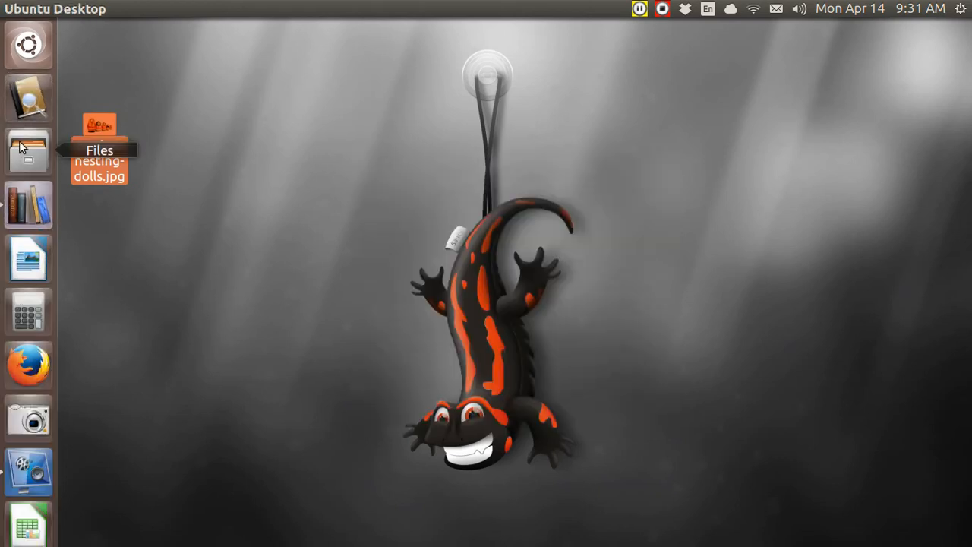
pyautogui.click(29, 262)
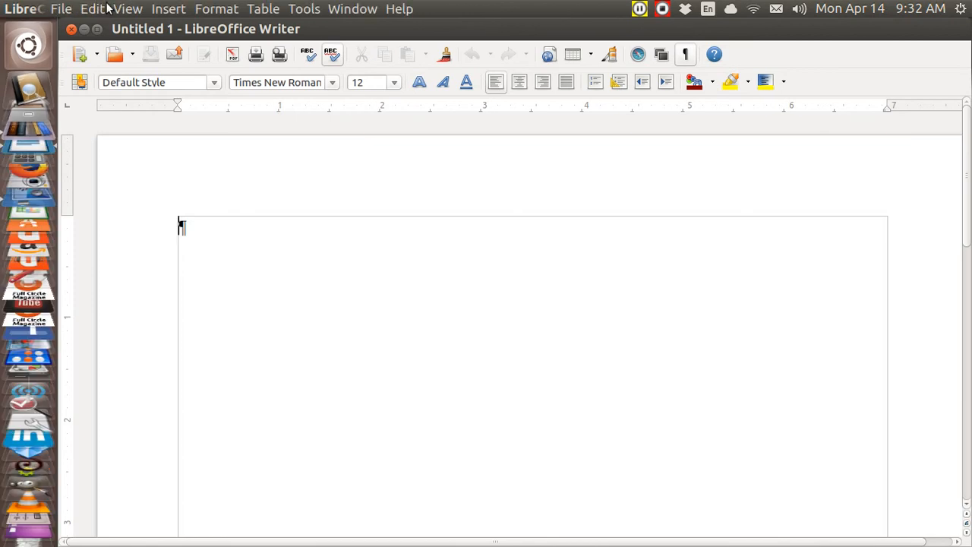
pyautogui.click(126, 10)
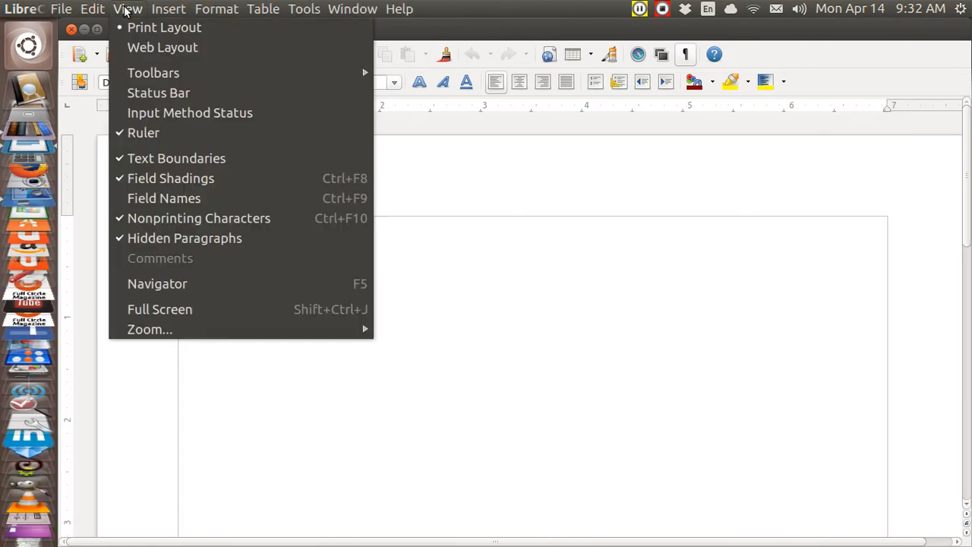
pyautogui.click(137, 48)
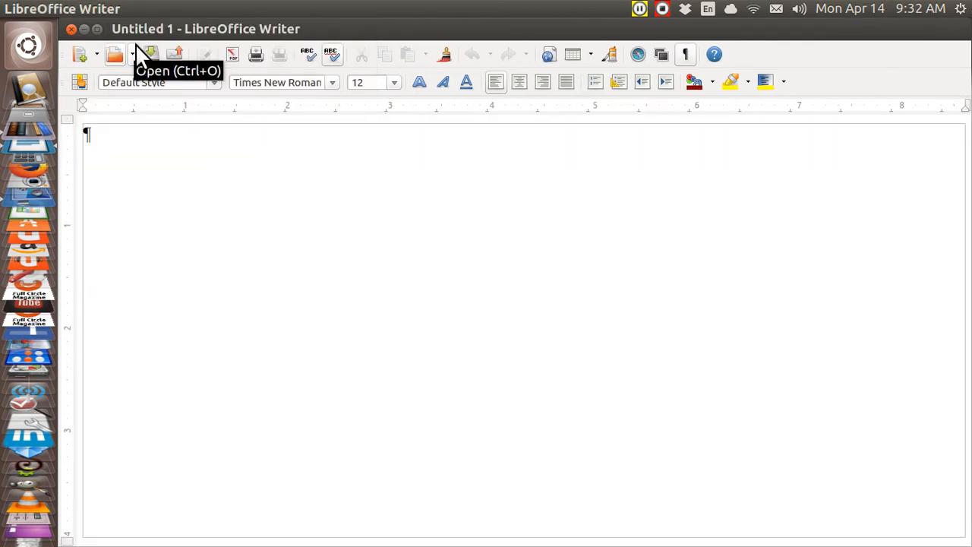
# Enter a filler paragraph of repeated "asdasd" words running onto a second line, followed by a new empty paragraph
pyautogui.write('asdasdasd asdasdasd ')
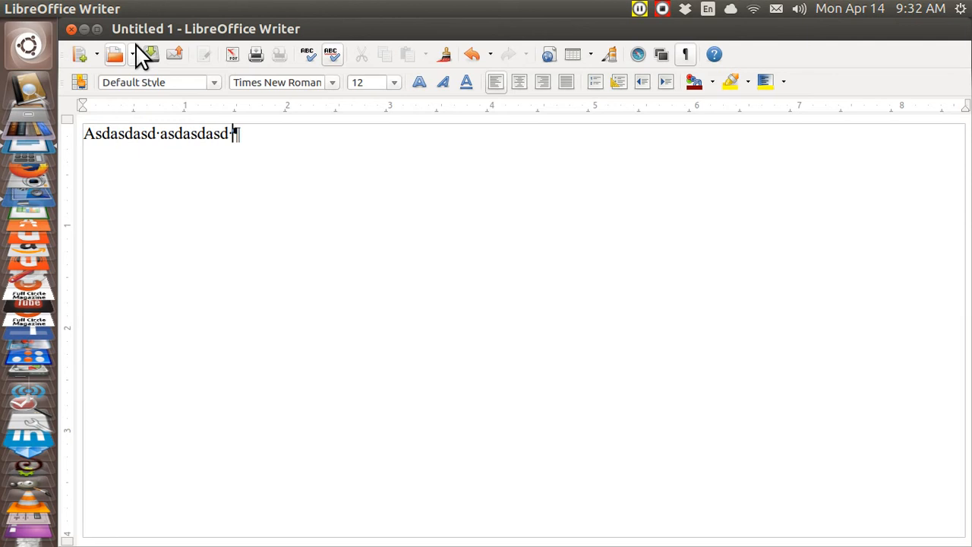
pyautogui.write('asdasdasda asdasdasdasd ')
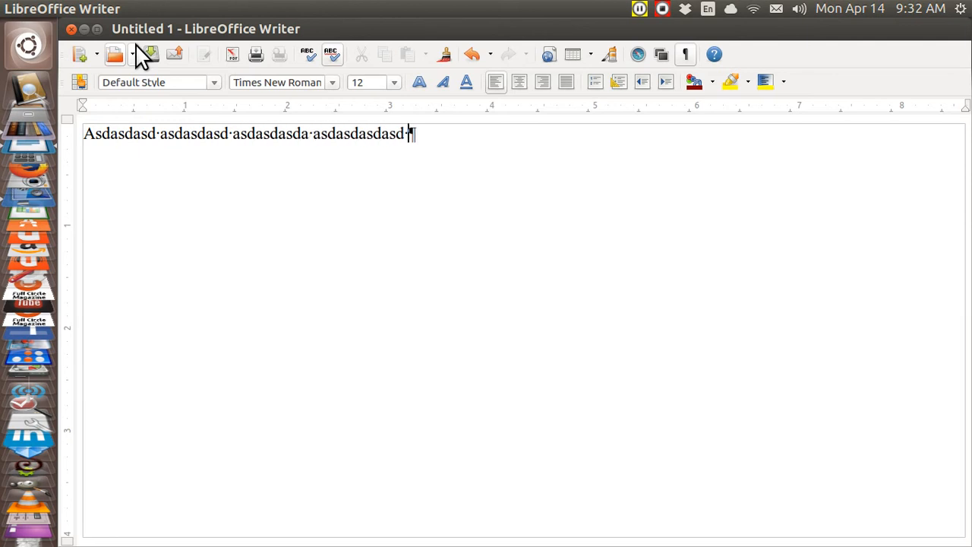
pyautogui.write('assdasdasdasd asdasdasdas')
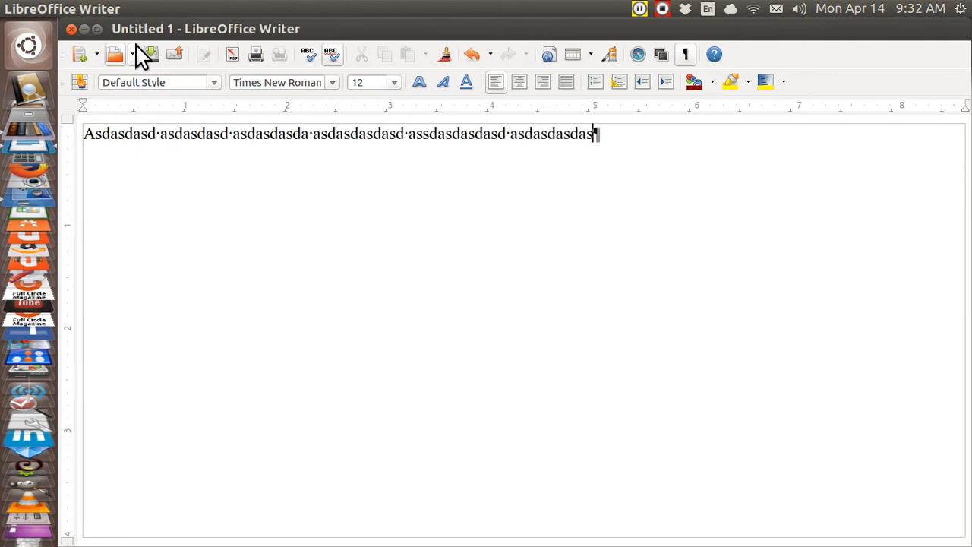
pyautogui.write('dassd a')
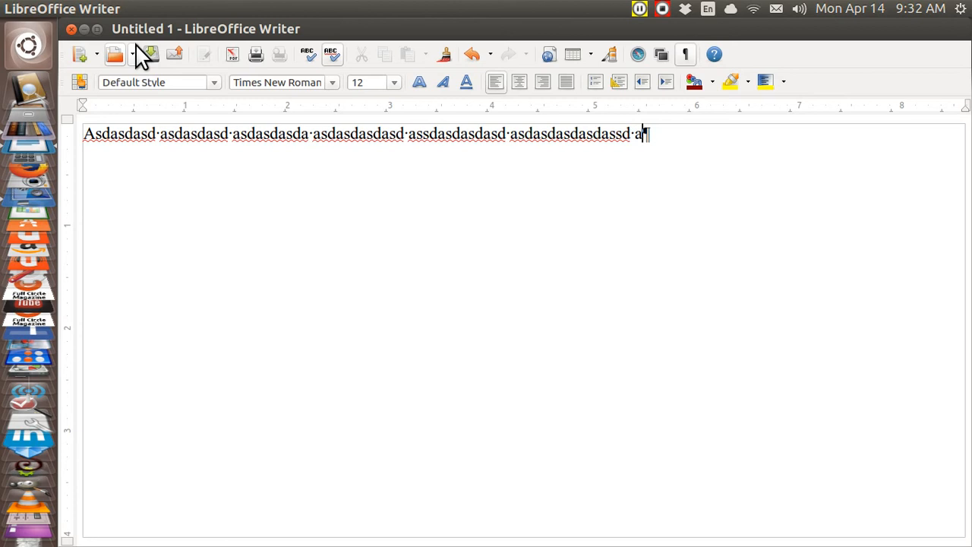
pyautogui.write('sdasdasdasd assdasdas')
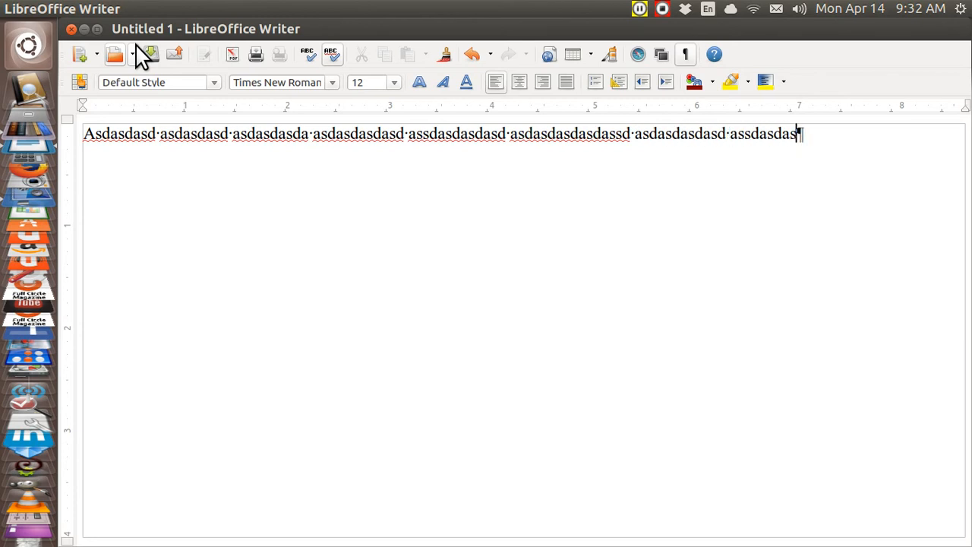
pyautogui.write('d assdasdasdddasd assdasdasdasd')
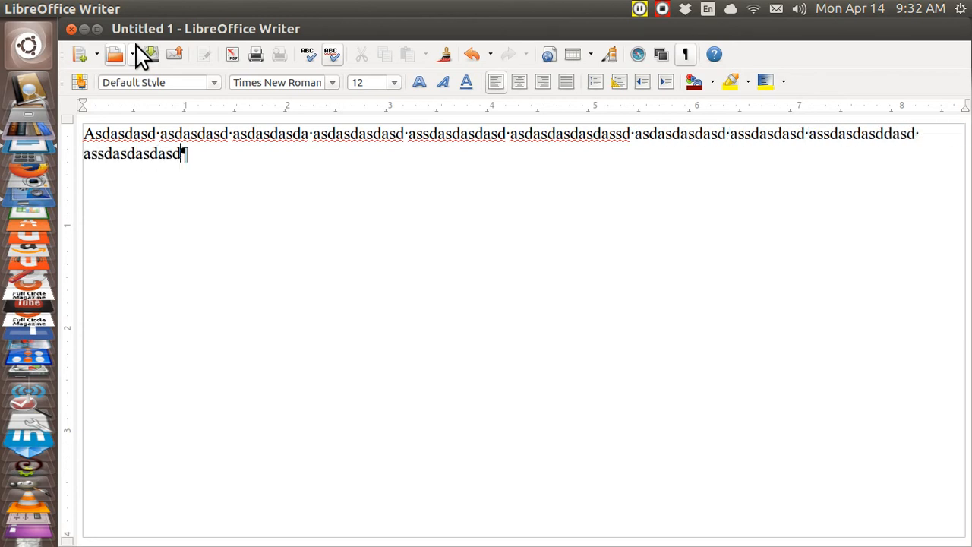
pyautogui.press('Return')
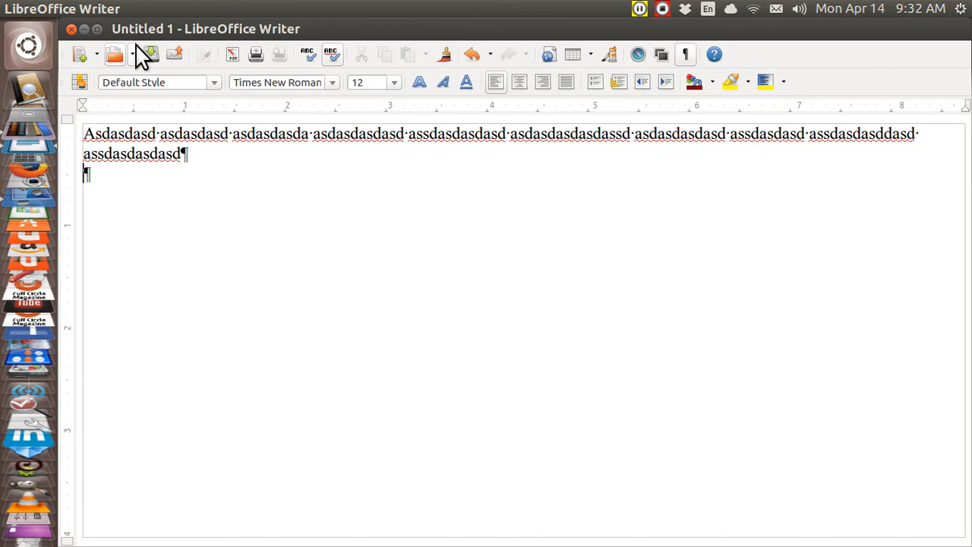
# Begin a new frame at the empty paragraph and give it the light yellow background color
pyautogui.moveTo(135, 10)
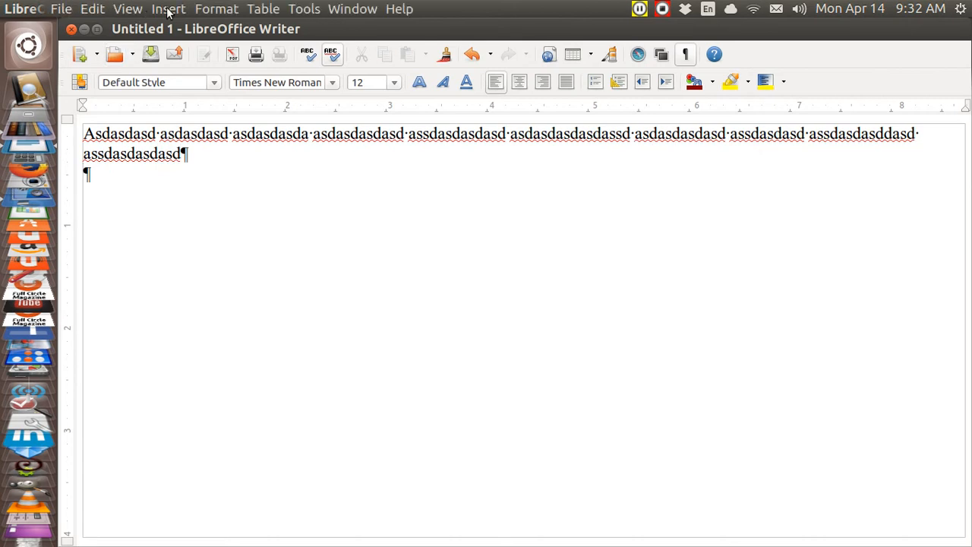
pyautogui.click(165, 9)
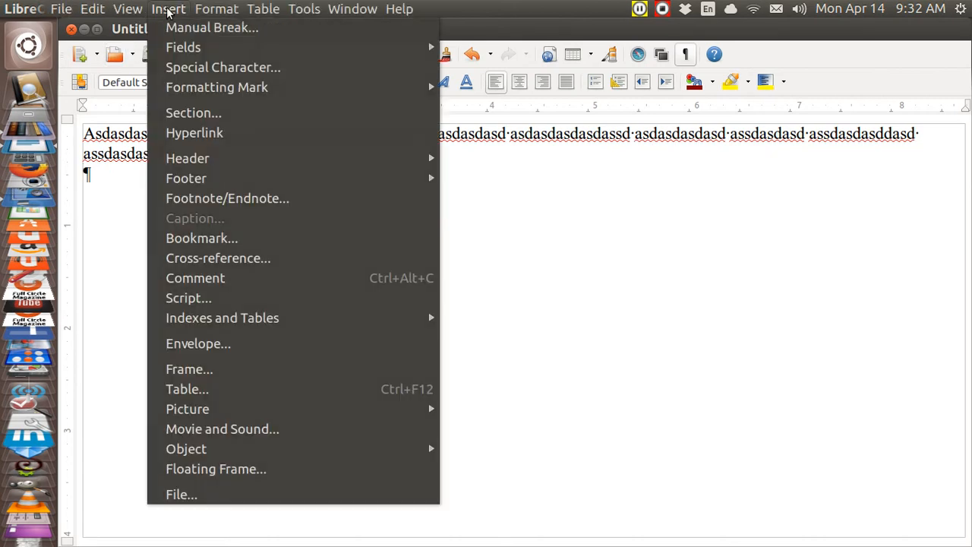
pyautogui.click(190, 370)
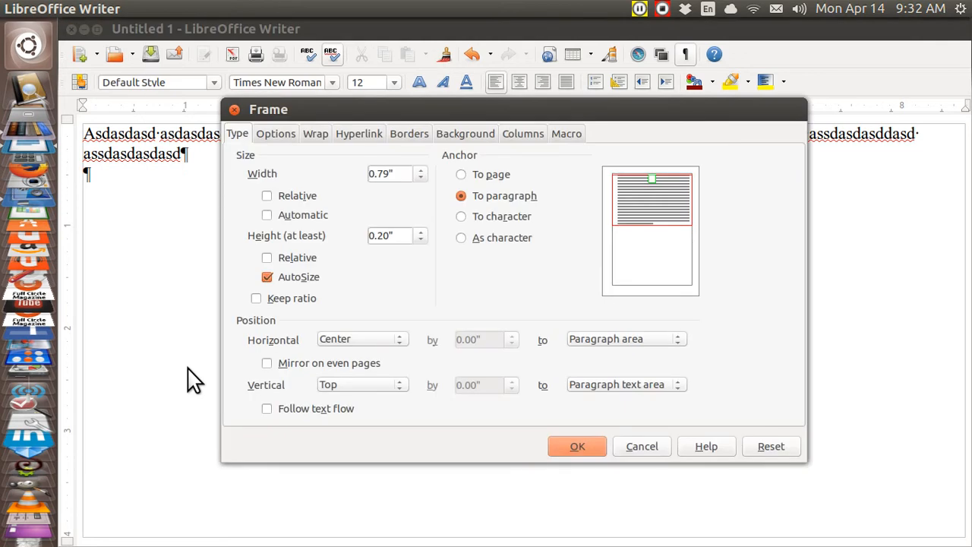
pyautogui.click(447, 142)
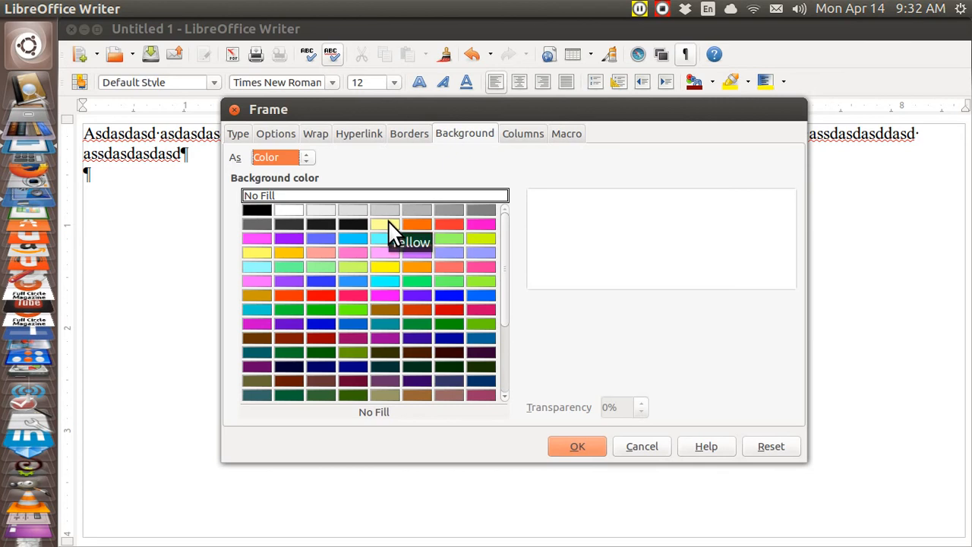
pyautogui.click(388, 222)
# Set the frame's border line width to 1 pt and reduce its synchronized spacing to contents
pyautogui.click(411, 137)
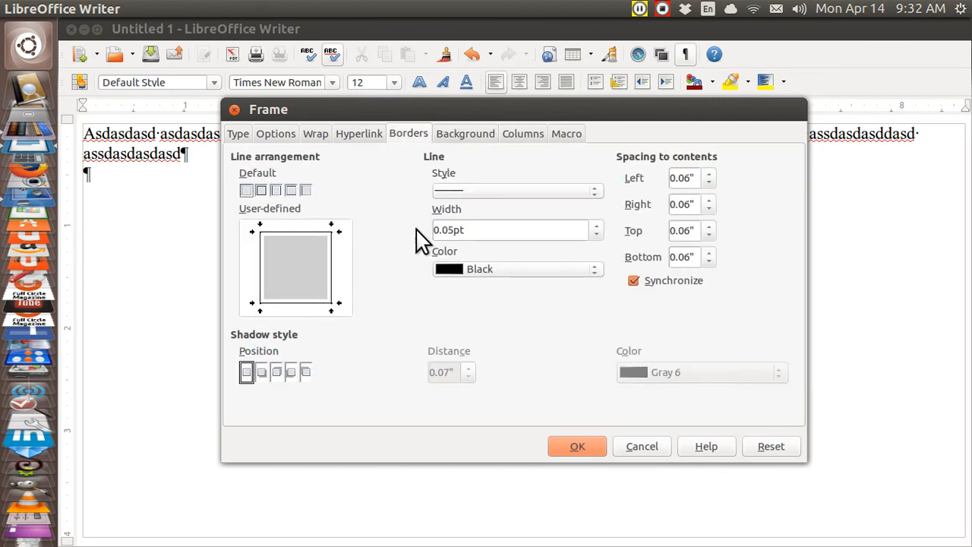
pyautogui.click(454, 229)
pyautogui.press('BackSpace')
pyautogui.press('BackSpace')
pyautogui.press('BackSpace')
pyautogui.press('BackSpace')
pyautogui.write('1')
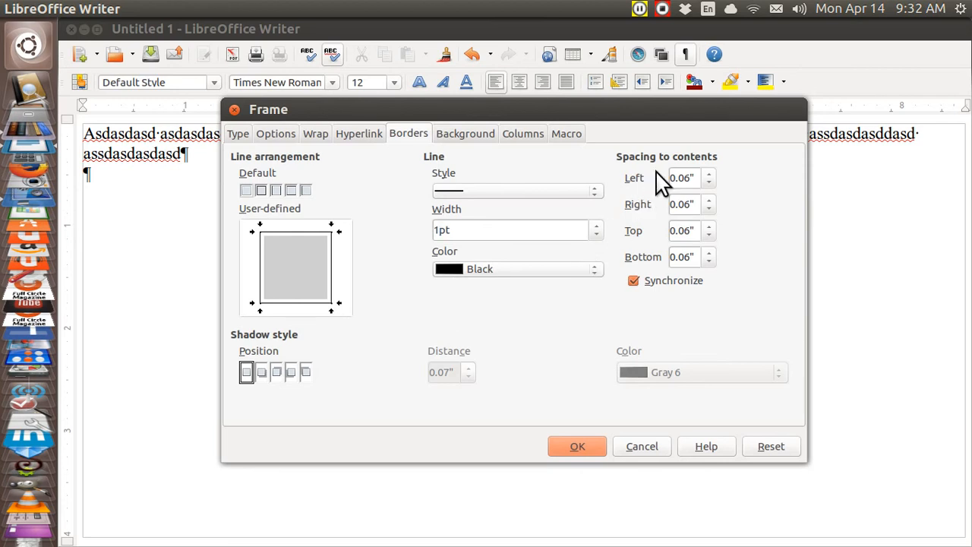
pyautogui.click(709, 260)
# Set the frame's width to 4" and its horizontal position to Left
pyautogui.click(245, 133)
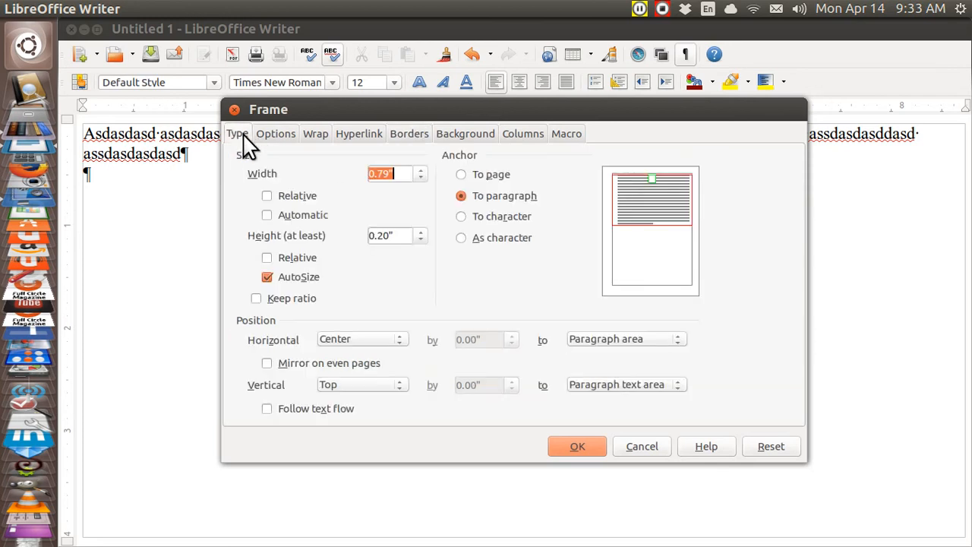
pyautogui.click(402, 173)
pyautogui.press('BackSpace')
pyautogui.press('BackSpace')
pyautogui.press('BackSpace')
pyautogui.press('BackSpace')
pyautogui.press('BackSpace')
pyautogui.write('4')
pyautogui.click(400, 340)
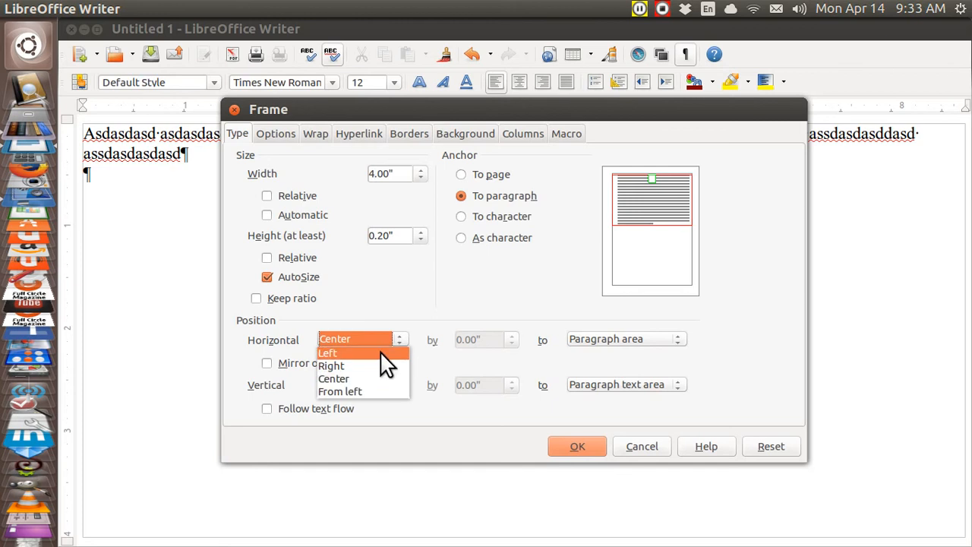
pyautogui.click(381, 353)
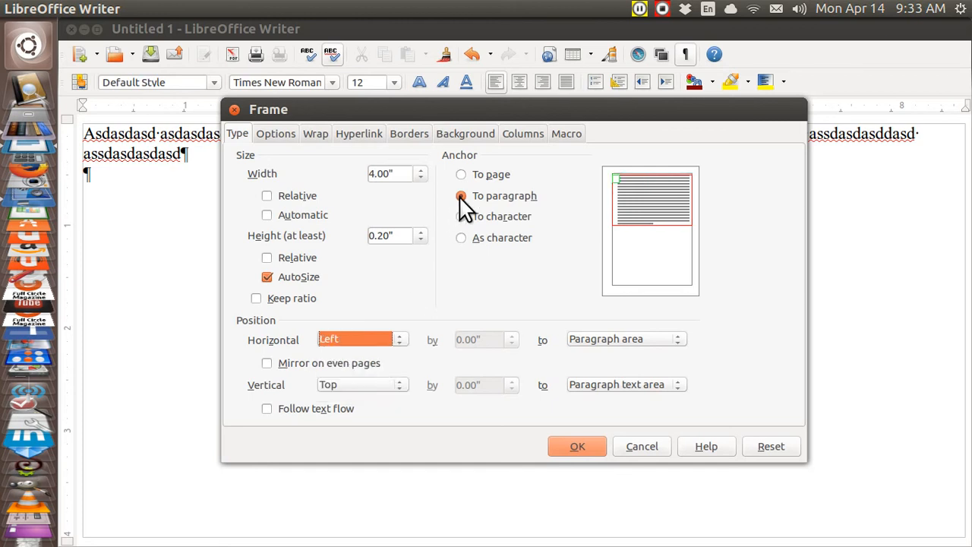
# Set the frame's text wrap to Optimal and its left, right, top and bottom spacing to 0
pyautogui.click(320, 139)
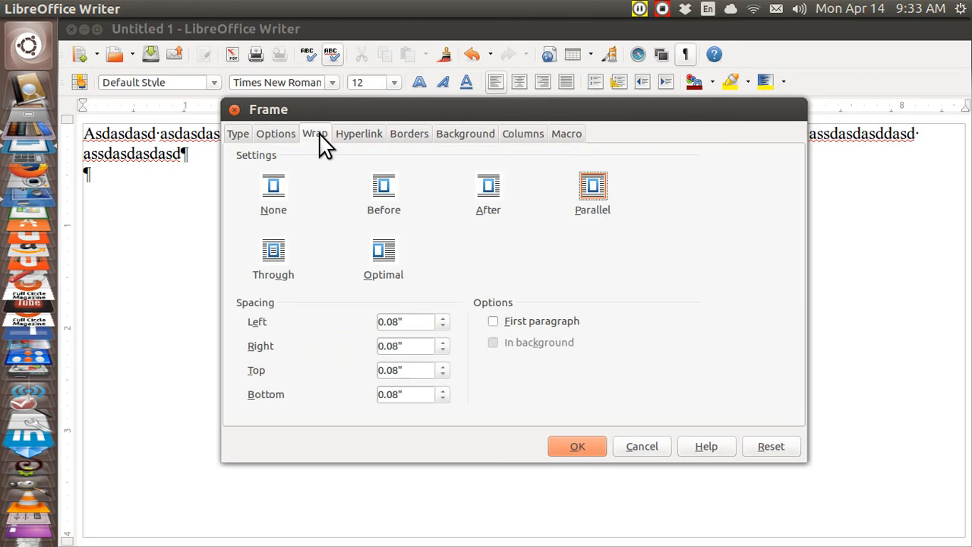
pyautogui.click(386, 251)
pyautogui.click(419, 321)
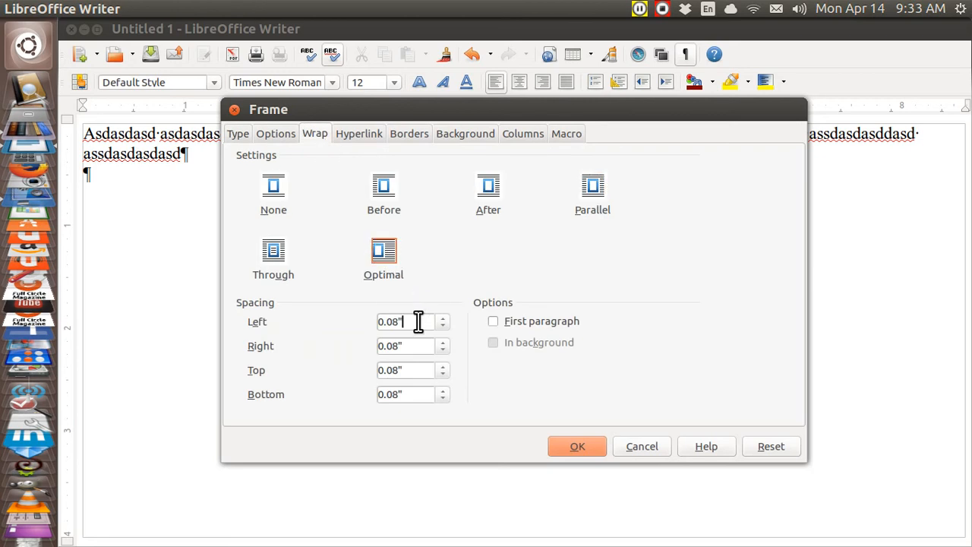
pyautogui.press('BackSpace')
pyautogui.press('BackSpace')
pyautogui.press('BackSpace')
pyautogui.press('BackSpace')
pyautogui.press('BackSpace')
pyautogui.write('0')
pyautogui.press('Tab')
pyautogui.write('0')
pyautogui.press('Tab')
pyautogui.write('0')
pyautogui.press('Tab')
pyautogui.write('0')
pyautogui.press('Tab')
# Set the frame's right wrap spacing to 0.5" and insert the frame into the document
pyautogui.click(416, 352)
pyautogui.press('BackSpace')
pyautogui.press('BackSpace')
pyautogui.press('BackSpace')
pyautogui.write('5')
pyautogui.click(571, 448)
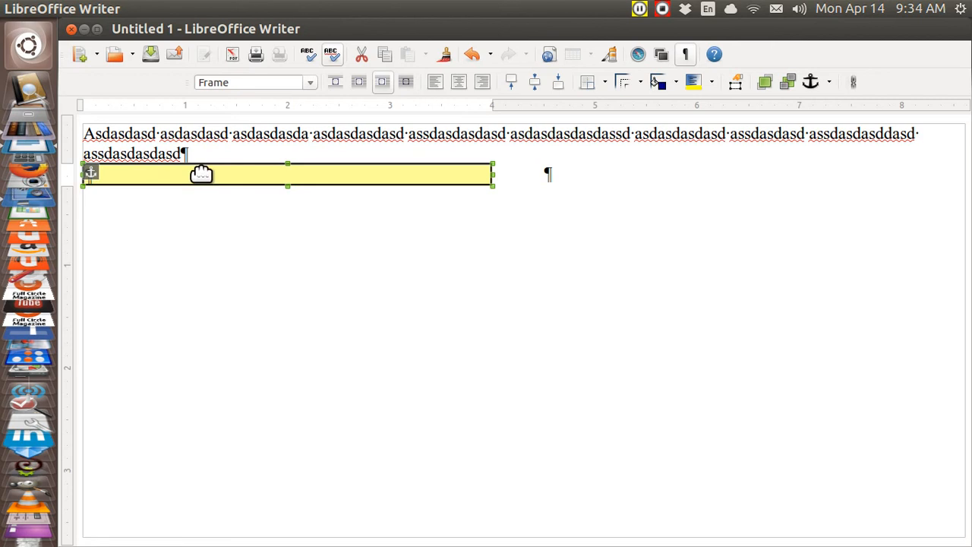
# Fill the yellow frame with two lines of repeated "asdasd" filler text
pyautogui.click(209, 228)
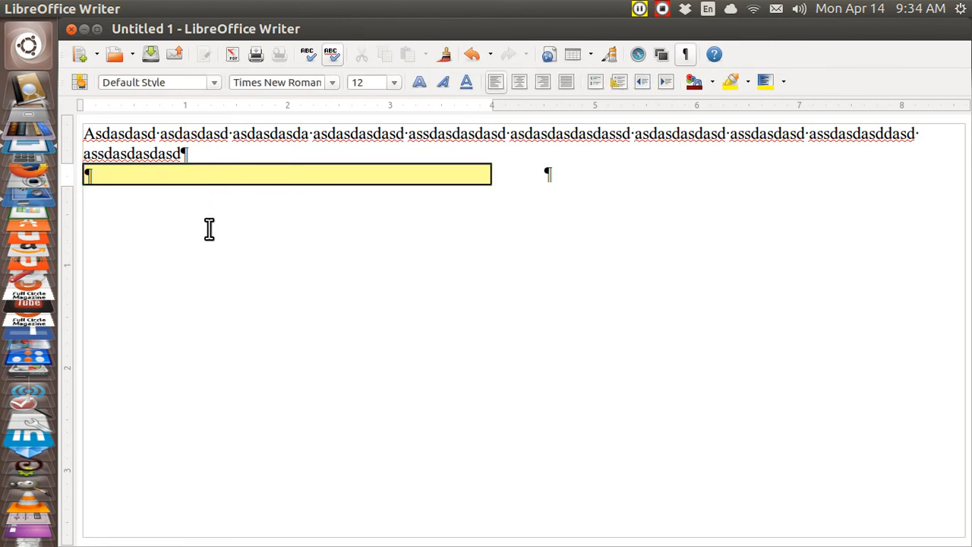
pyautogui.click(205, 175)
pyautogui.write('asd')
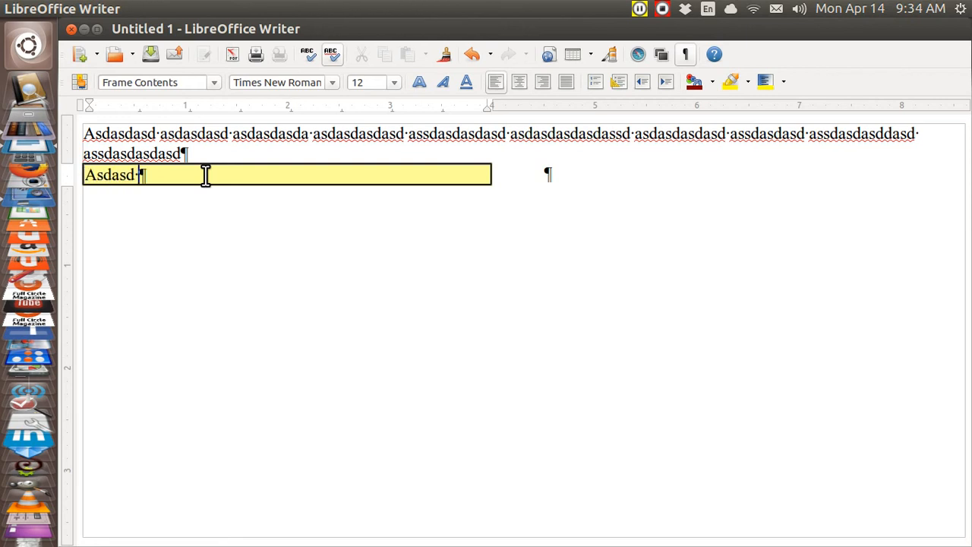
pyautogui.write('asd asdasd asdasdasd asdd')
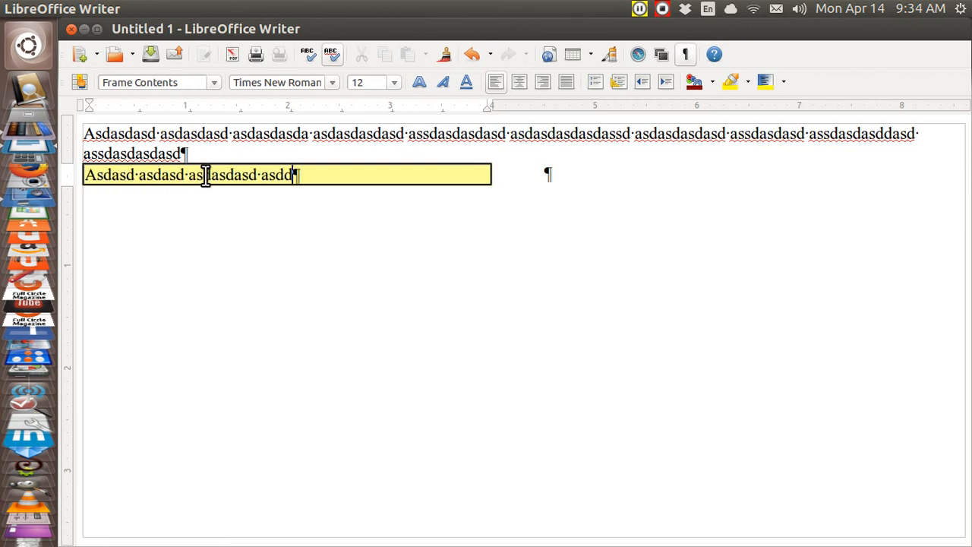
pyautogui.write('asdasd asdasdasd ')
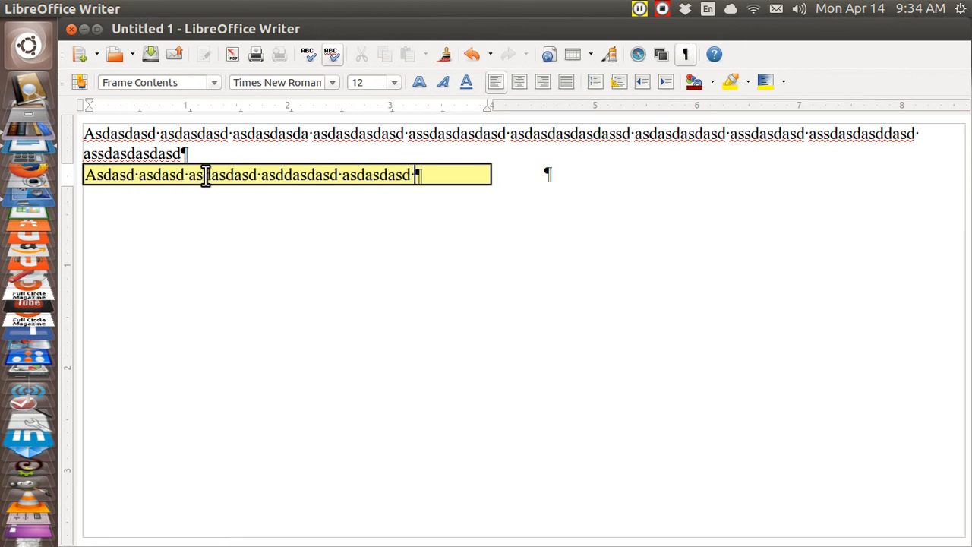
pyautogui.write('asdasdad asd')
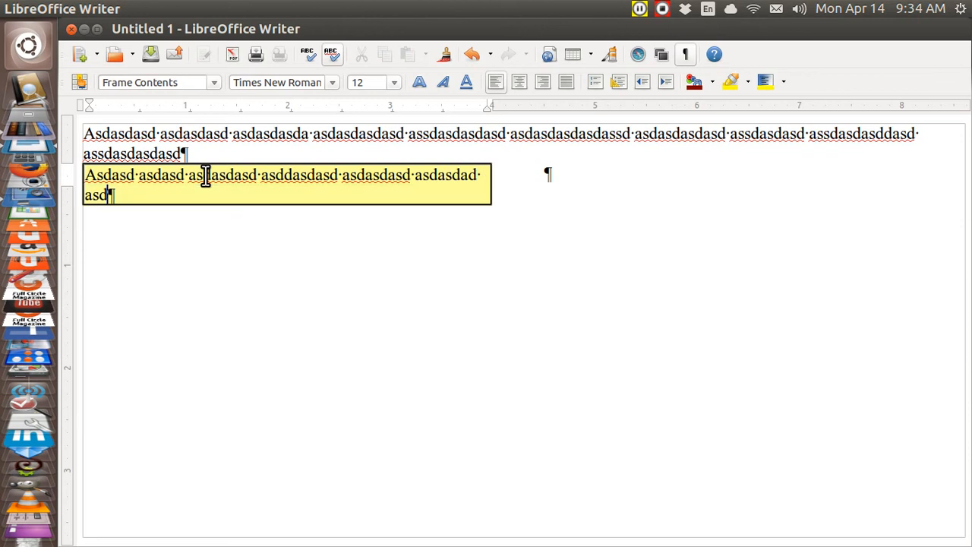
pyautogui.write('  asdasdasdasdasd')
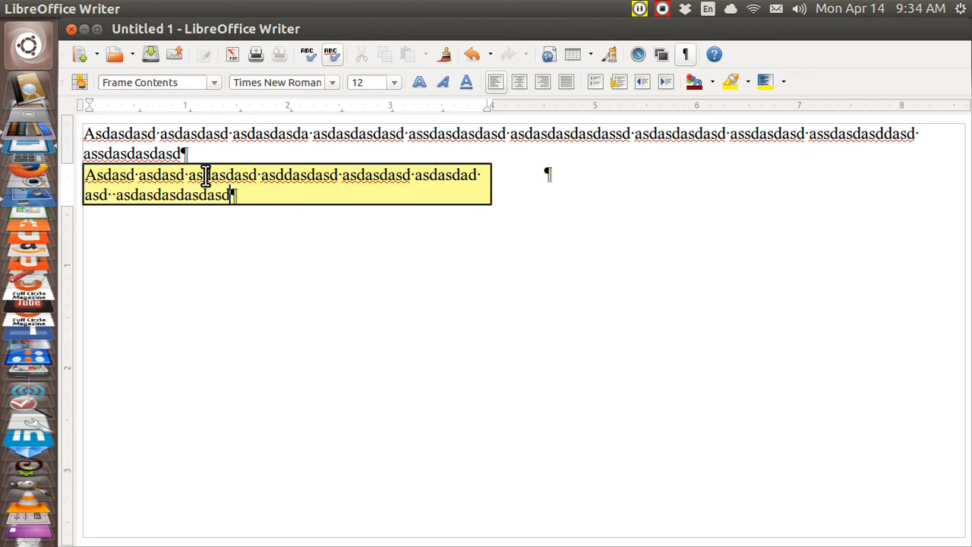
pyautogui.write(' asdasdasd assdasdasd')
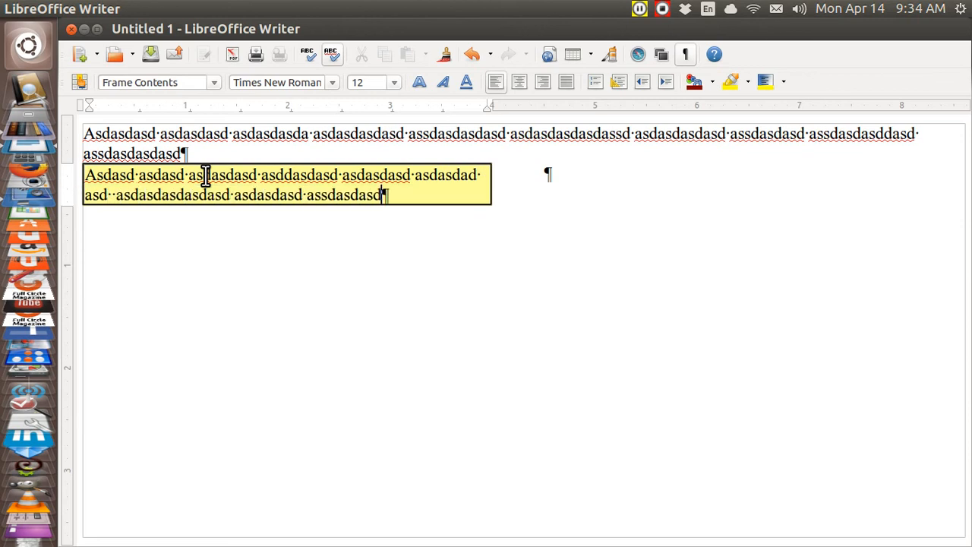
pyautogui.write('assd assdasd')
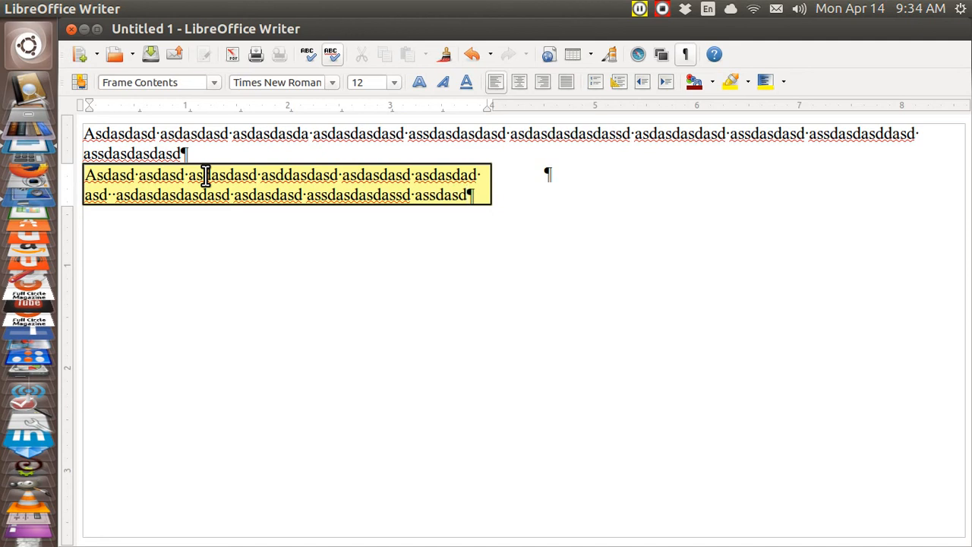
# Add five empty paragraphs below the filler text inside the yellow frame and place the cursor on the second one
pyautogui.press('Return')
pyautogui.press('Return')
pyautogui.press('Return')
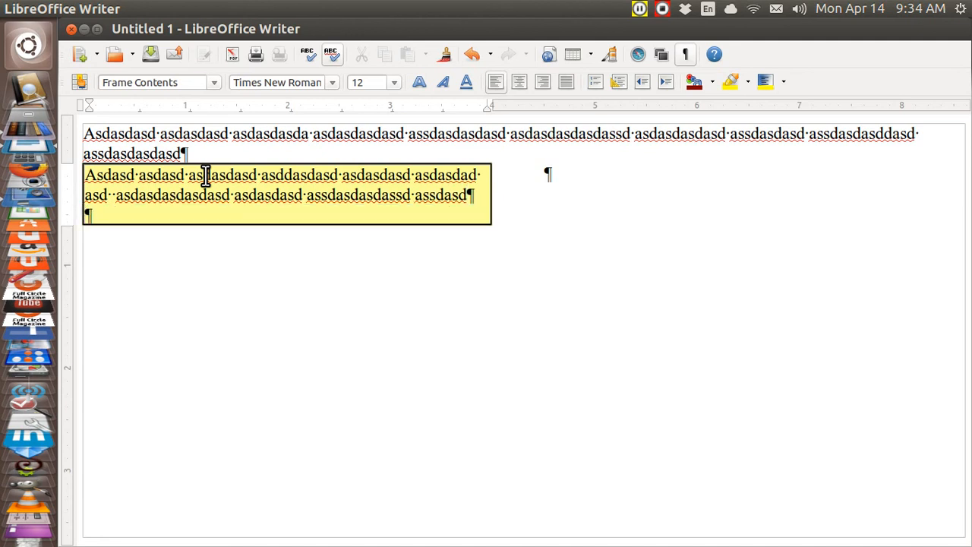
pyautogui.press('Return')
pyautogui.press('Return')
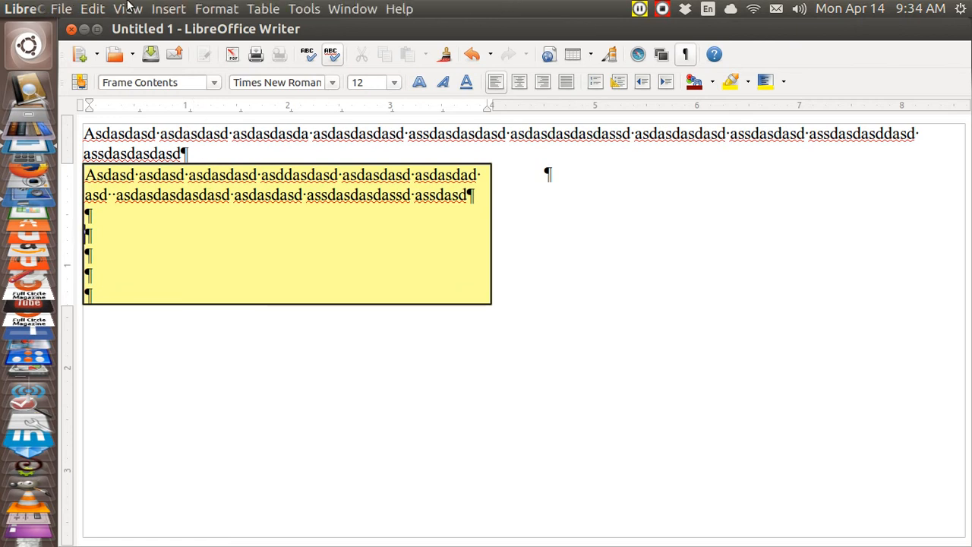
# Start a new frame at the cursor inside the yellow frame and give it a Gray 4 background
pyautogui.click(167, 9)
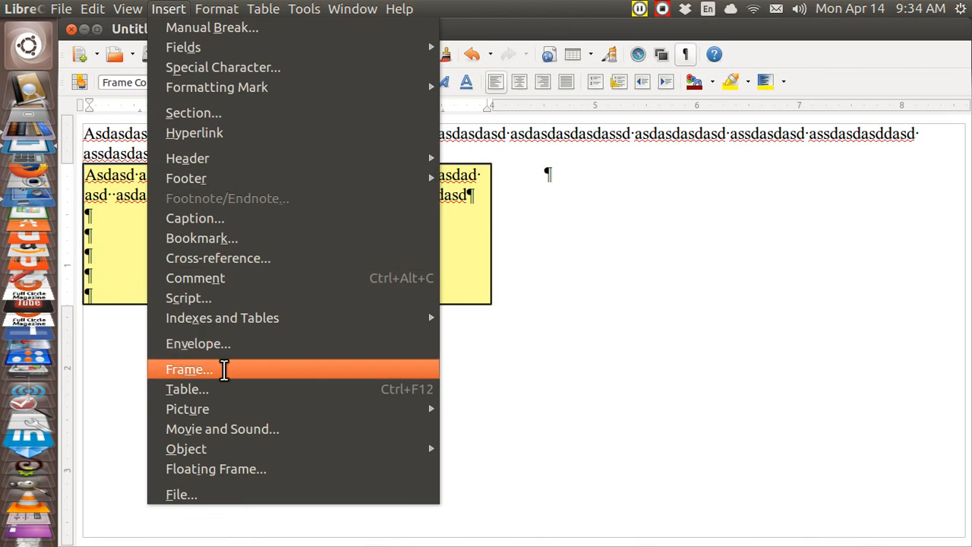
pyautogui.click(190, 369)
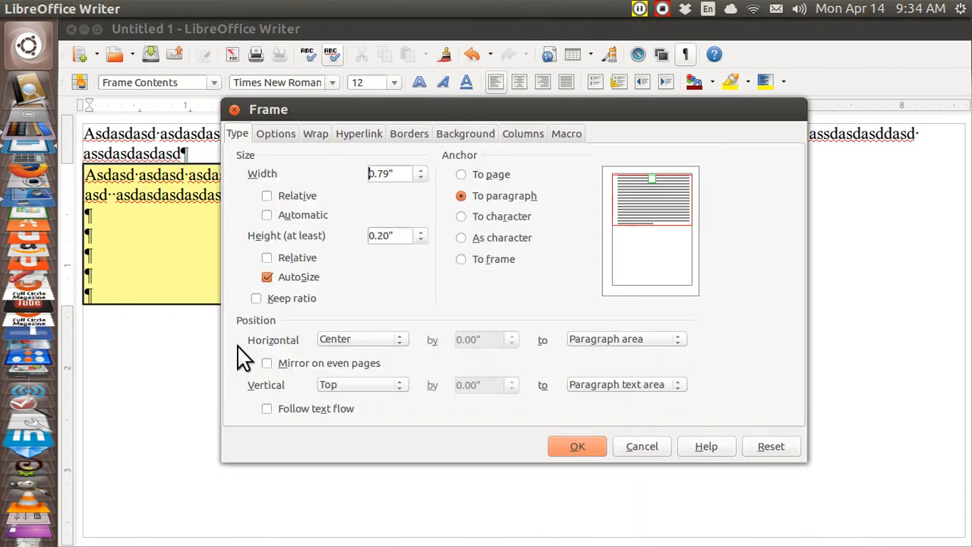
pyautogui.click(459, 141)
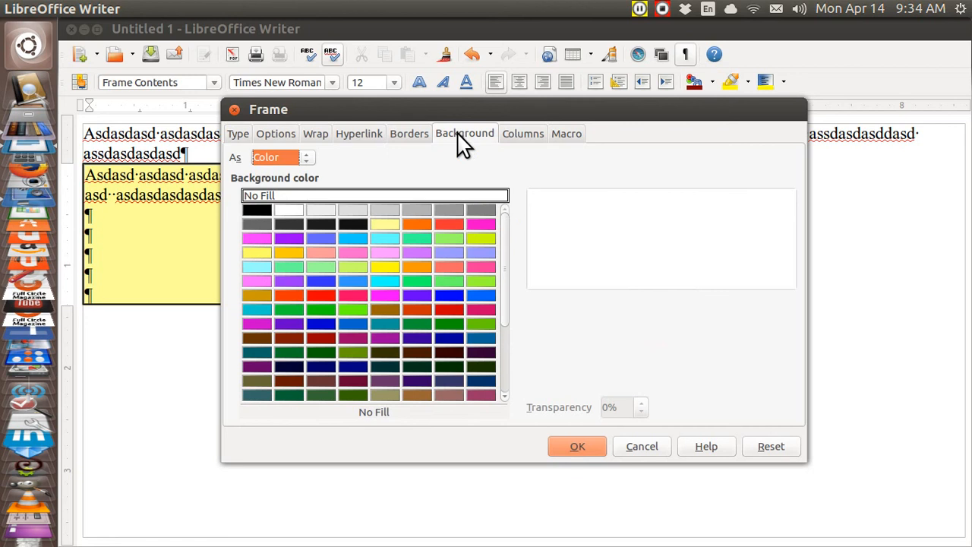
pyautogui.click(421, 208)
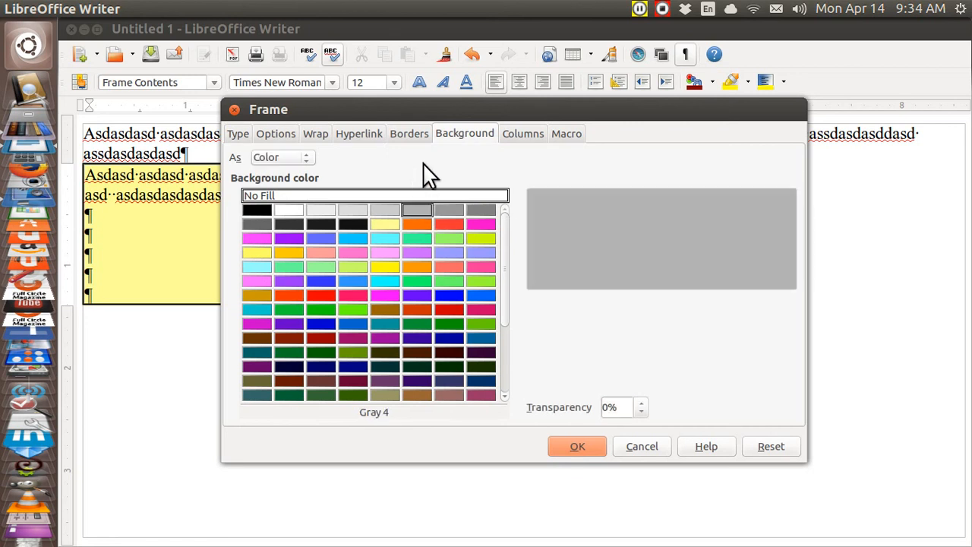
# Adjust the new frame's border line width and reduce its synchronized spacing to contents
pyautogui.click(411, 134)
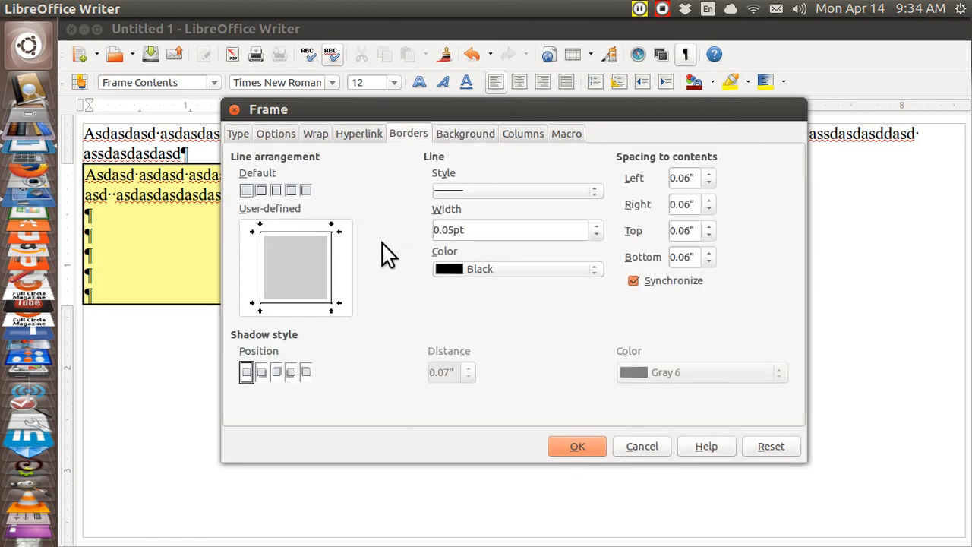
pyautogui.moveTo(447, 230); pyautogui.dragTo(454, 230)
pyautogui.click(708, 261)
pyautogui.click(708, 261)
pyautogui.click(708, 262)
# Set the new frame's width to 2.00" and its horizontal position to Left
pyautogui.click(240, 140)
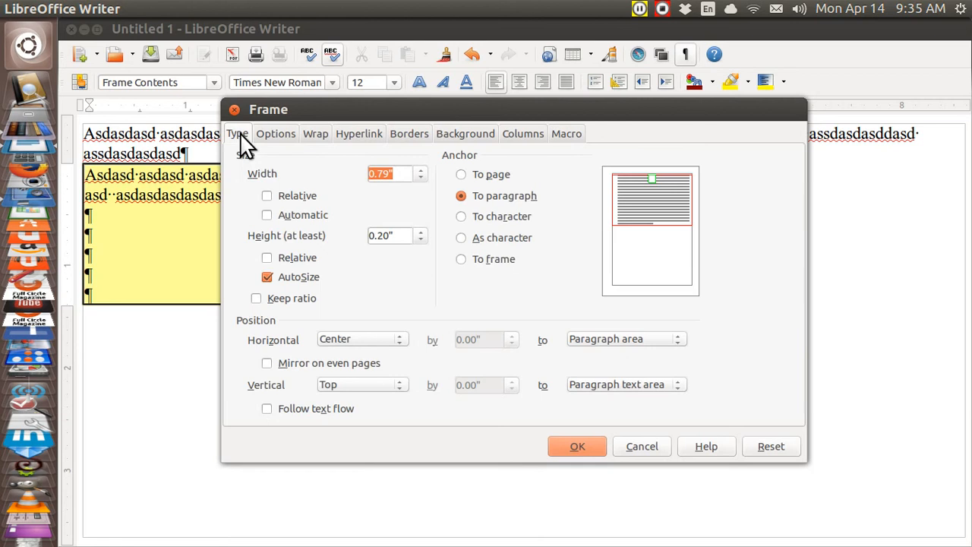
pyautogui.click(402, 174)
pyautogui.click(403, 340)
pyautogui.click(380, 353)
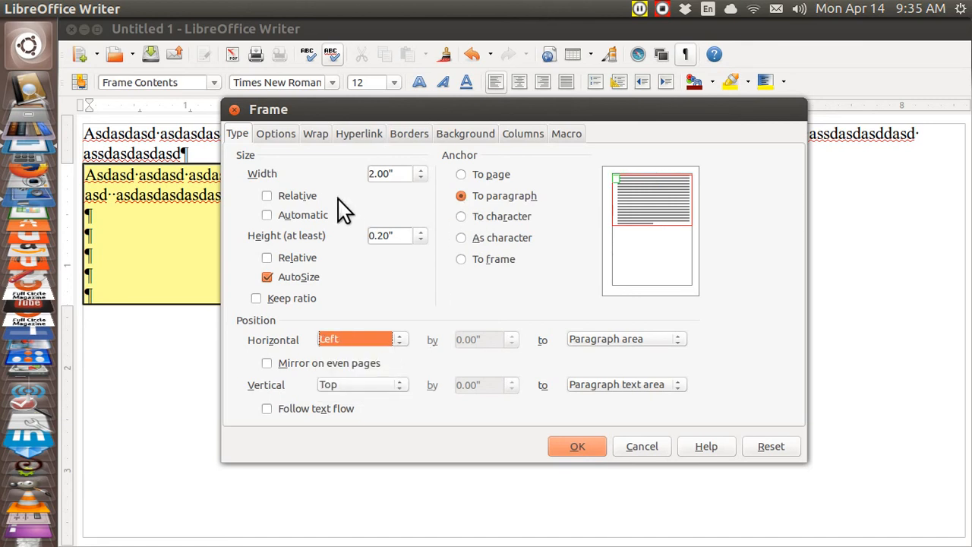
# Set the wrap to Optimal with 0 left, top and bottom spacing and about 0.5" right spacing, and insert the gray frame
pyautogui.click(319, 141)
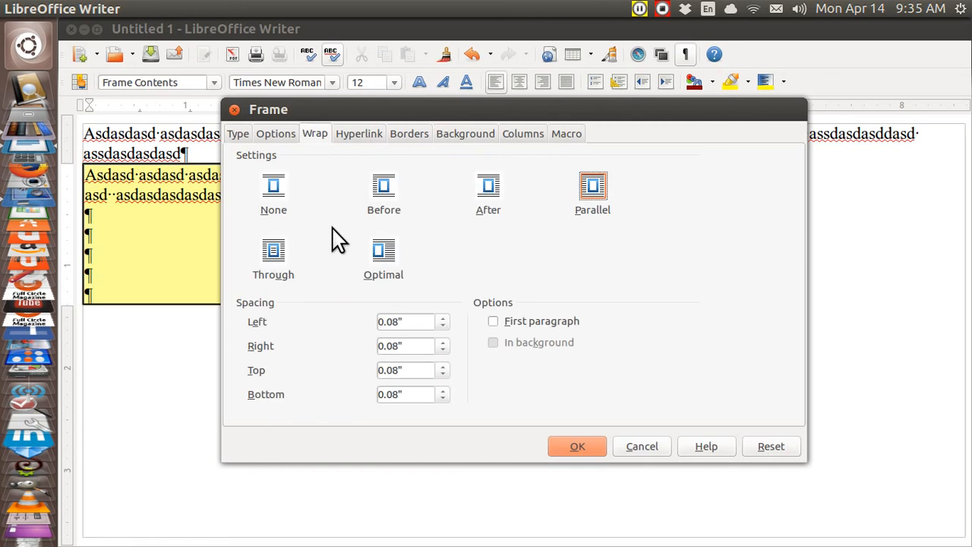
pyautogui.click(386, 260)
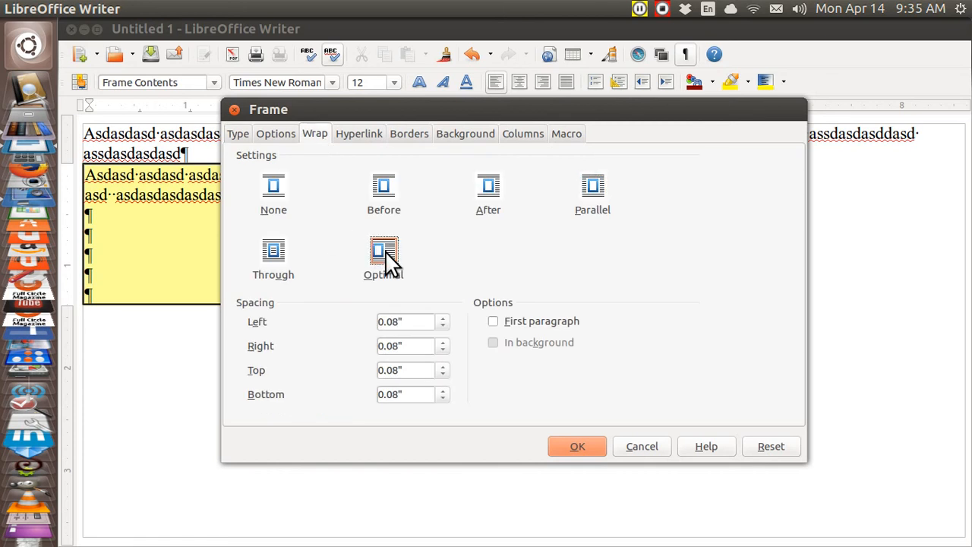
pyautogui.click(411, 321)
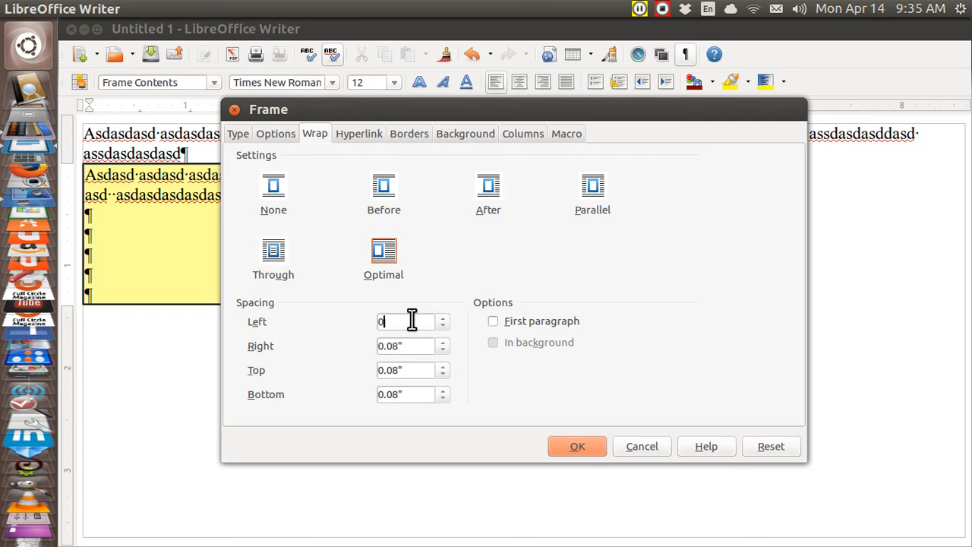
pyautogui.press('Tab')
pyautogui.write('0')
pyautogui.press('Tab')
pyautogui.write('0')
pyautogui.press('Tab')
pyautogui.write('0')
pyautogui.press('Tab')
pyautogui.click(411, 345)
pyautogui.click(578, 446)
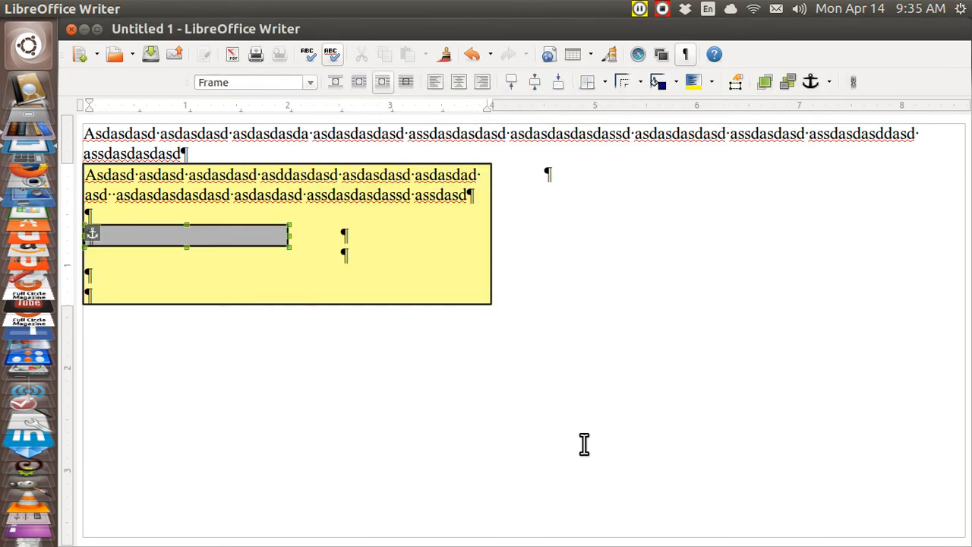
# Fill the gray frame with the filler text "Adasd asdasd asdasd assdasd asdas assdassdas"
pyautogui.click(128, 238)
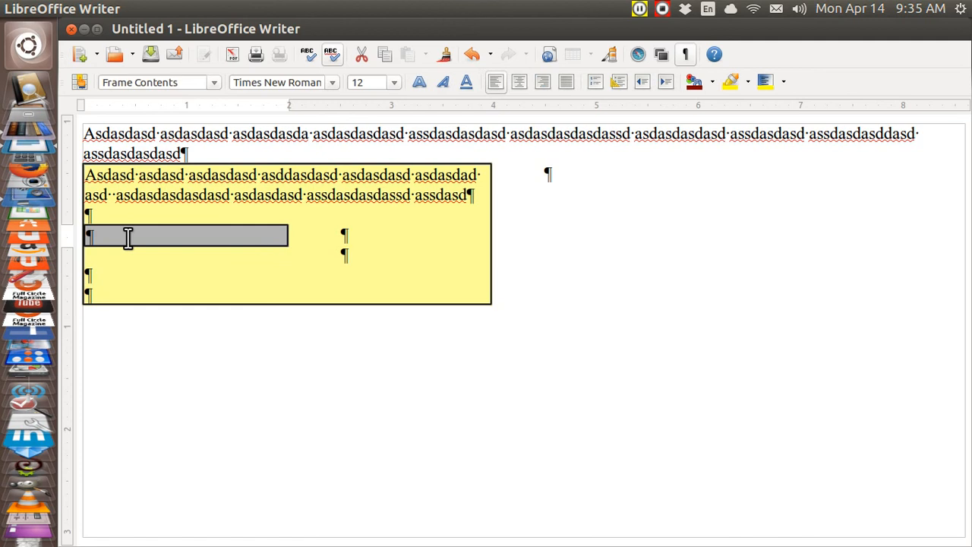
pyautogui.write('Adasd asdasd ')
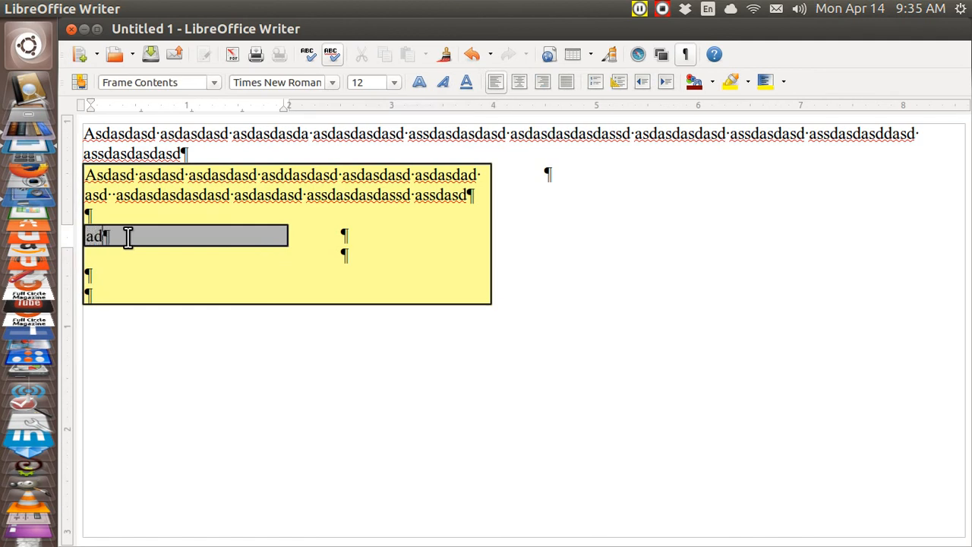
pyautogui.write('asdasd a')
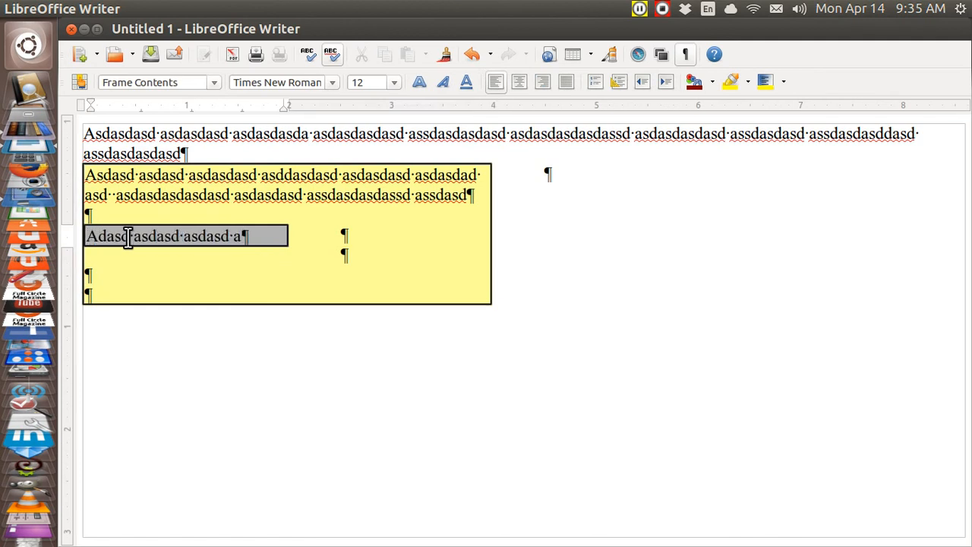
pyautogui.write('ssdasd asdas assdassdas')
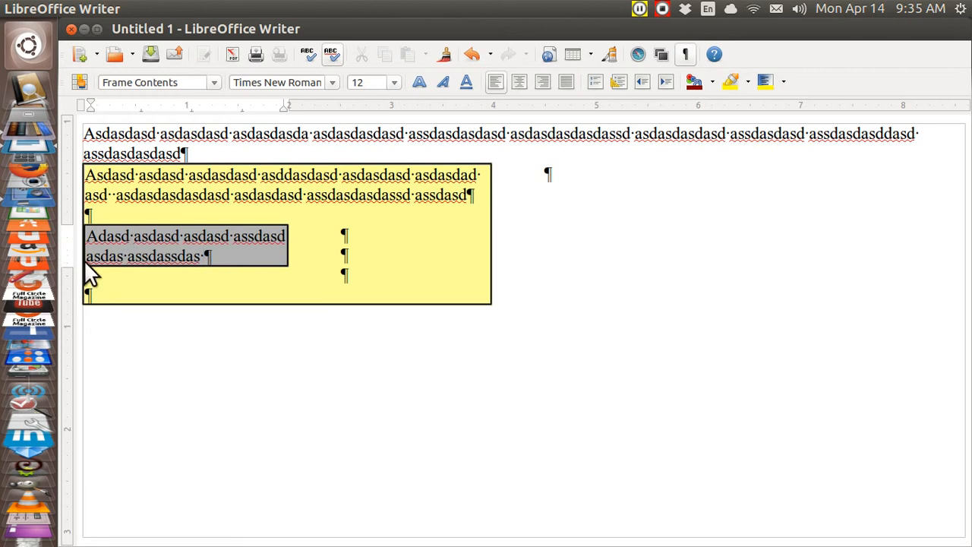
# Add "werwer" filler text beside the gray frame inside the yellow frame, ending with "werwwwwwe" on the line below it
pyautogui.click(99, 287)
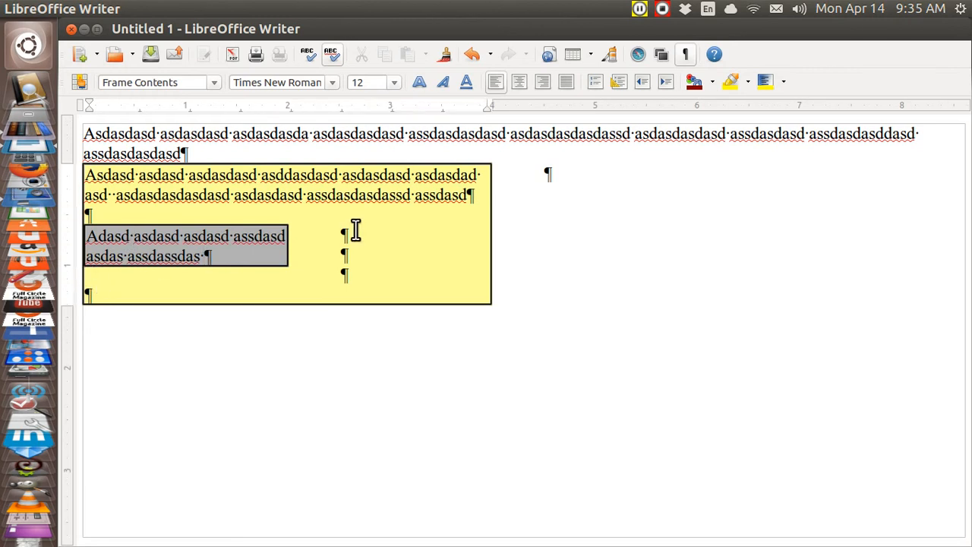
pyautogui.write('werwer werwer ')
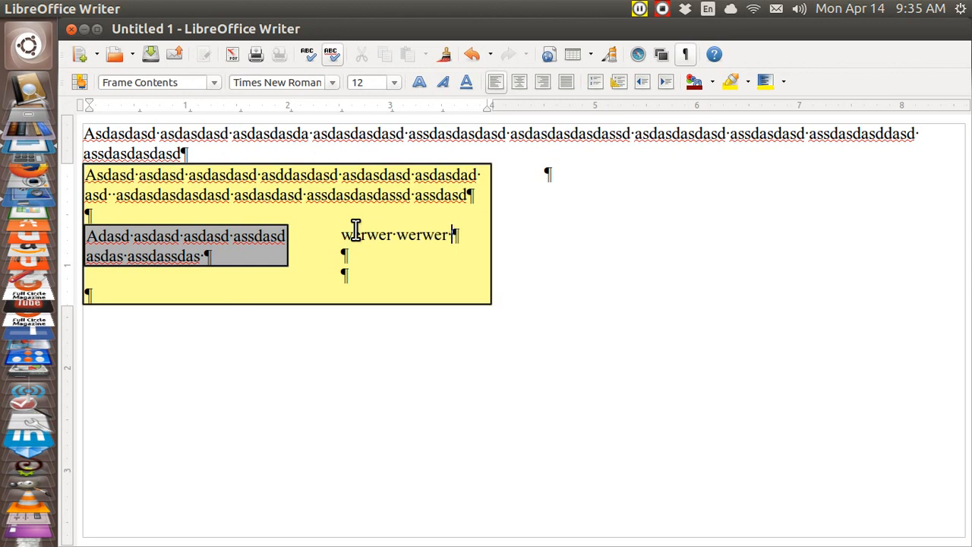
pyautogui.write('werwer werwer weerwer ')
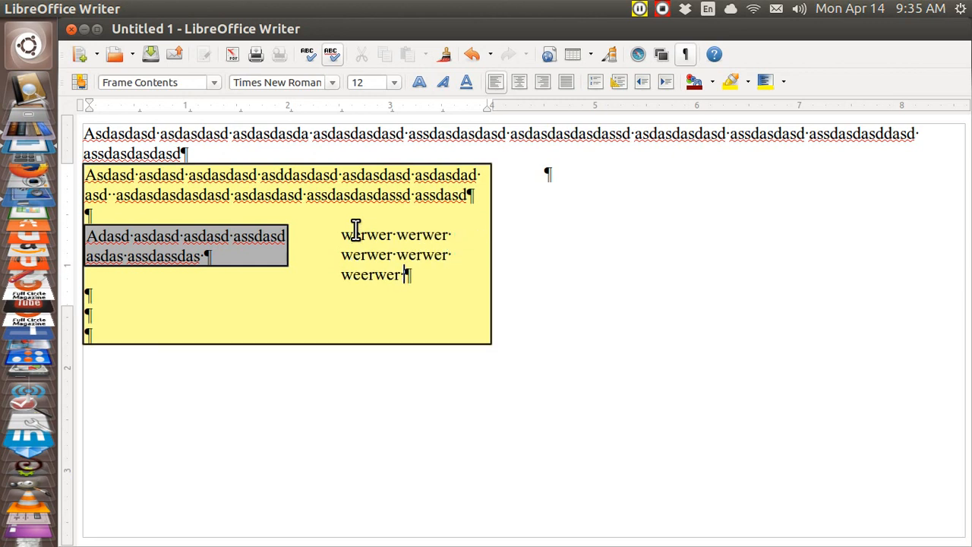
pyautogui.write('werweerwerweerwer')
pyautogui.press('Return')
pyautogui.write('werwwwwwe')
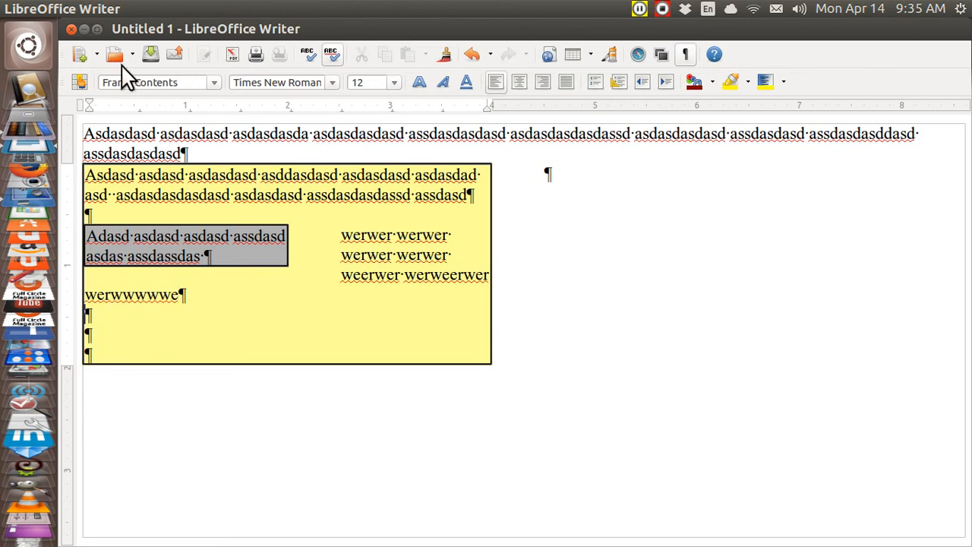
# Insert the picture russian-nesting-dolls.jpg from the Desktop into the empty paragraph below "werwwwwwe" in the yellow frame
pyautogui.click(164, 9)
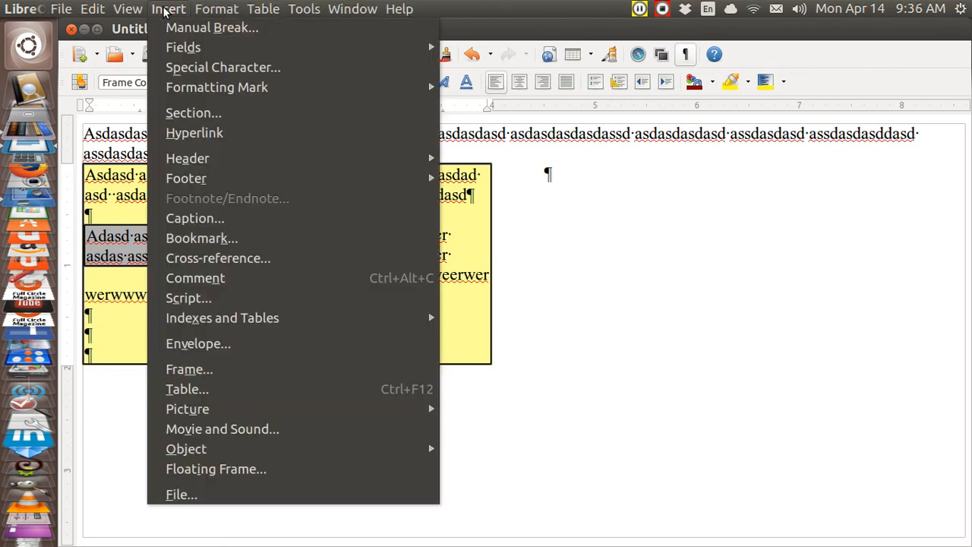
pyautogui.moveTo(204, 412)
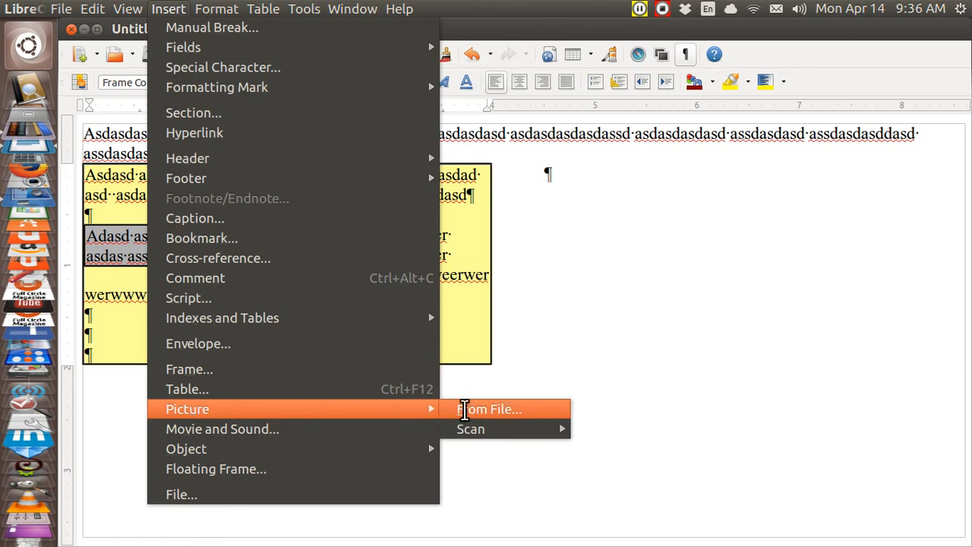
pyautogui.click(464, 410)
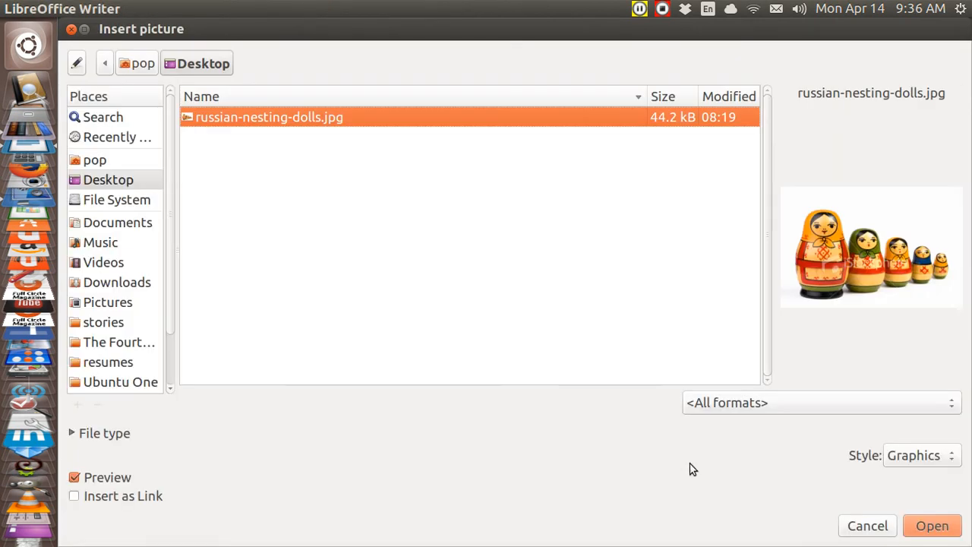
pyautogui.click(932, 528)
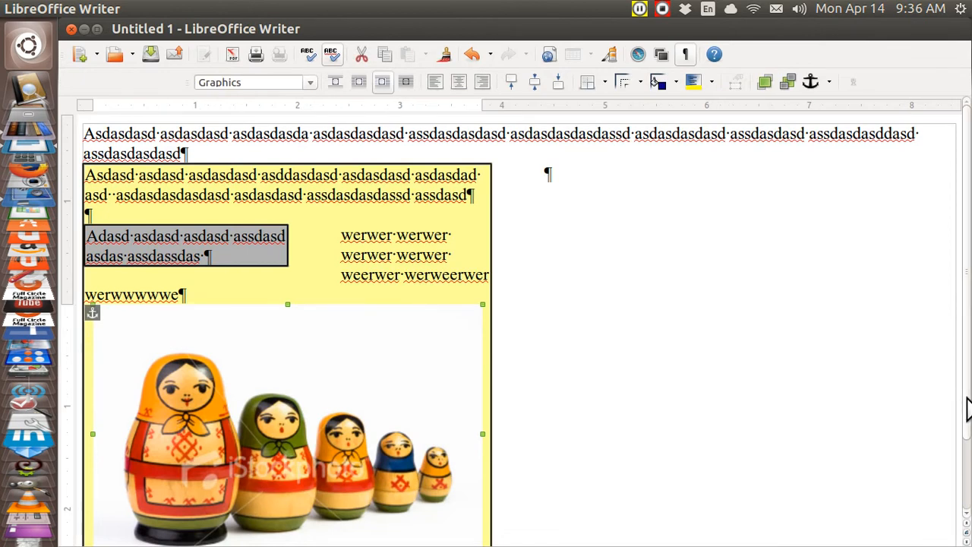
# Add two lines of "assdasdasd" filler text below the nesting dolls picture and delete the leftover empty paragraphs in the yellow frame
pyautogui.moveTo(968, 413); pyautogui.dragTo(966, 504)
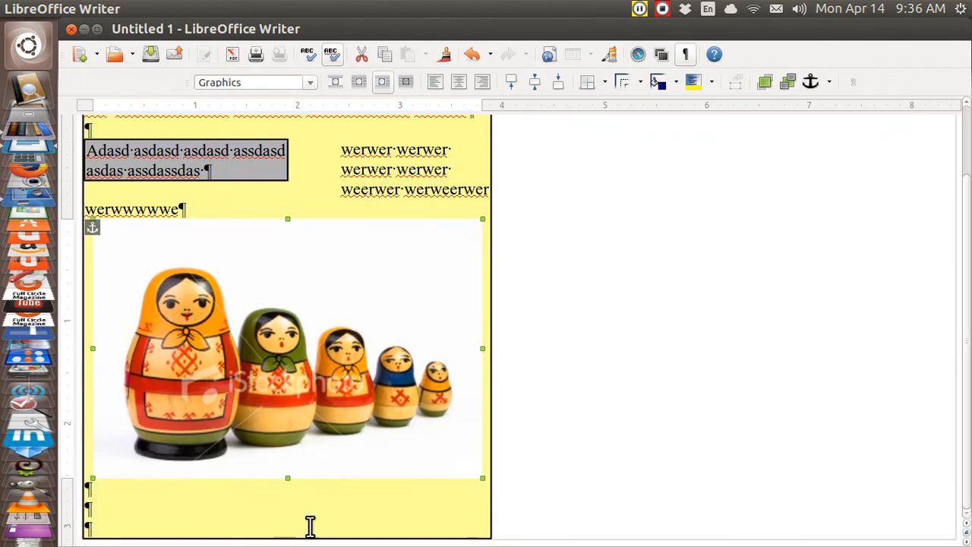
pyautogui.click(185, 498)
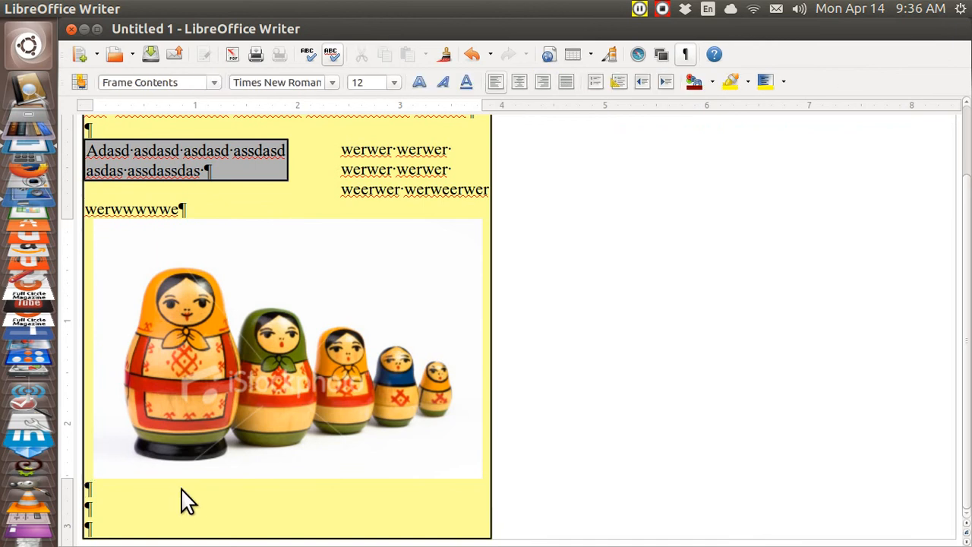
pyautogui.write('asfdasf')
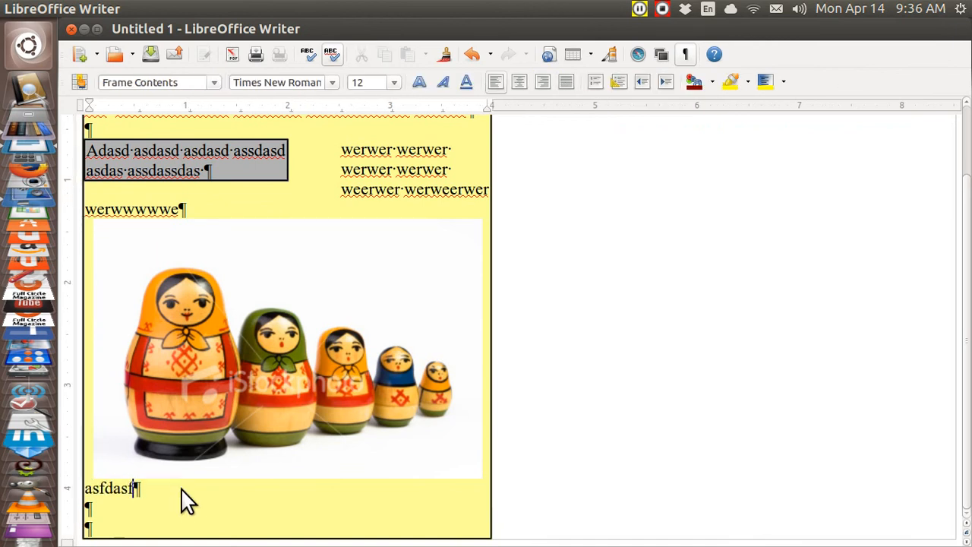
pyautogui.write('asf assdasdasd assdasdasdas')
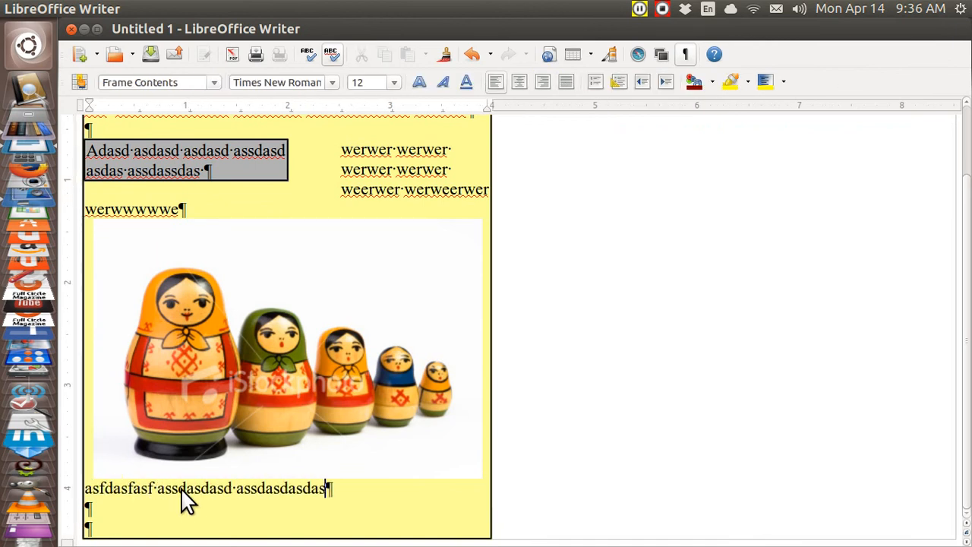
pyautogui.write('sd assdasdasdas dassdasdas')
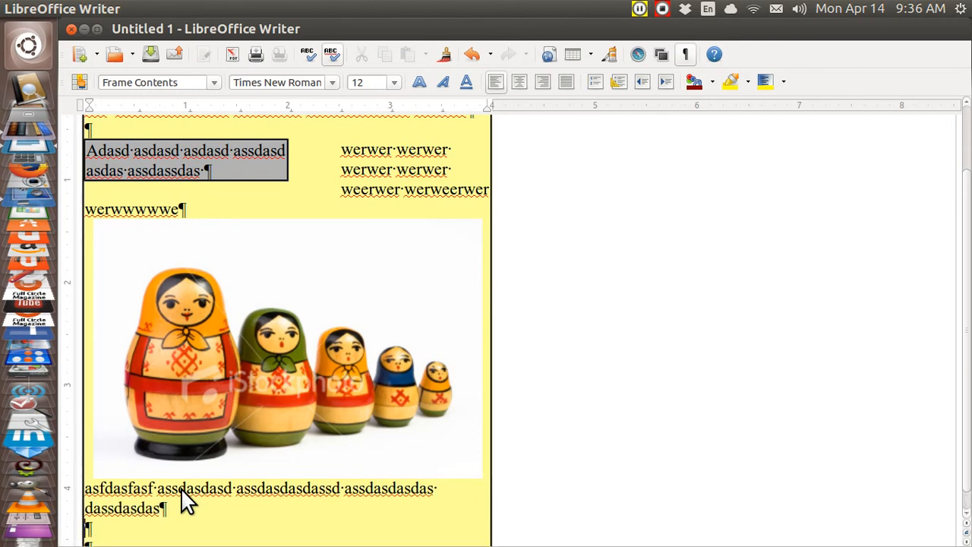
pyautogui.scroll(-1, 186, 500)
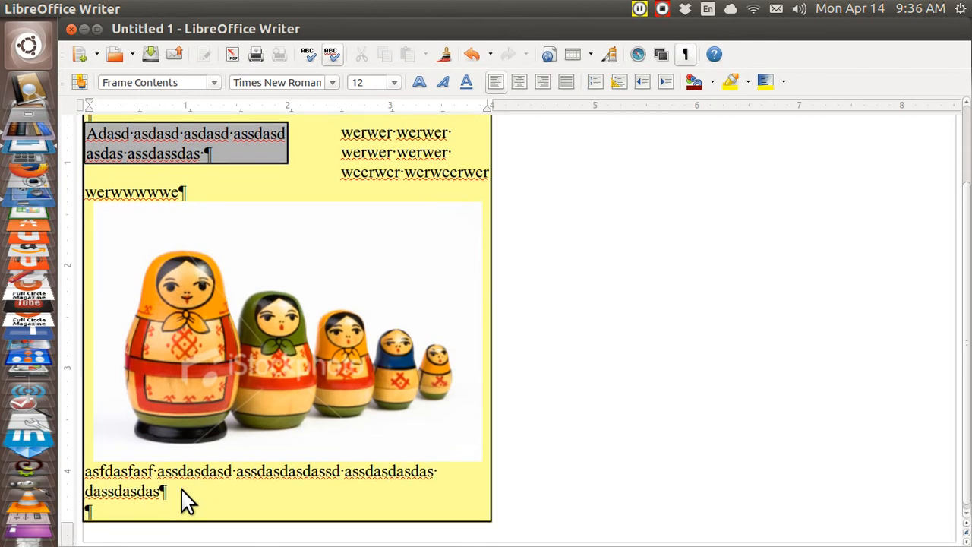
pyautogui.press('BackSpace')
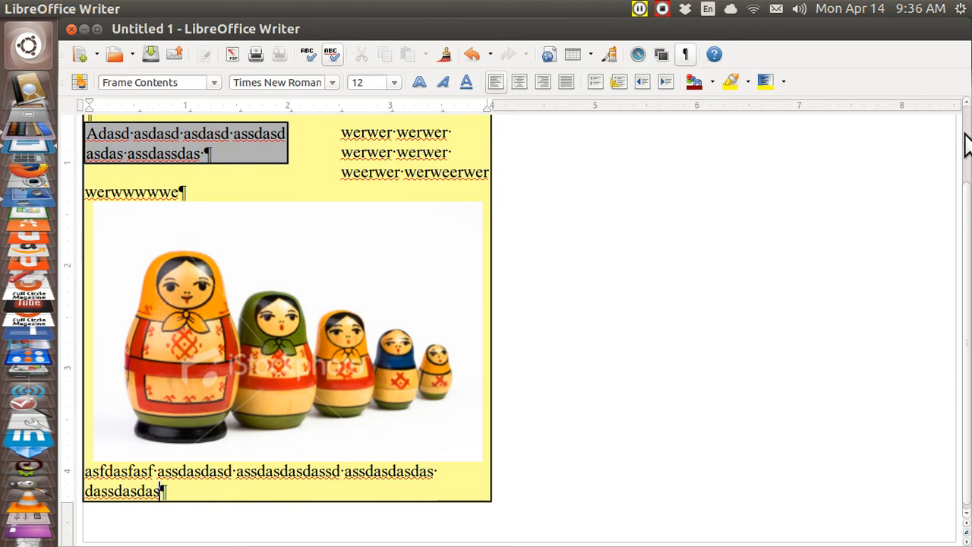
# Add two lines of repeated "asdasdasd" filler text to the body paragraph beside the yellow frame
pyautogui.scroll(3, 966, 144)
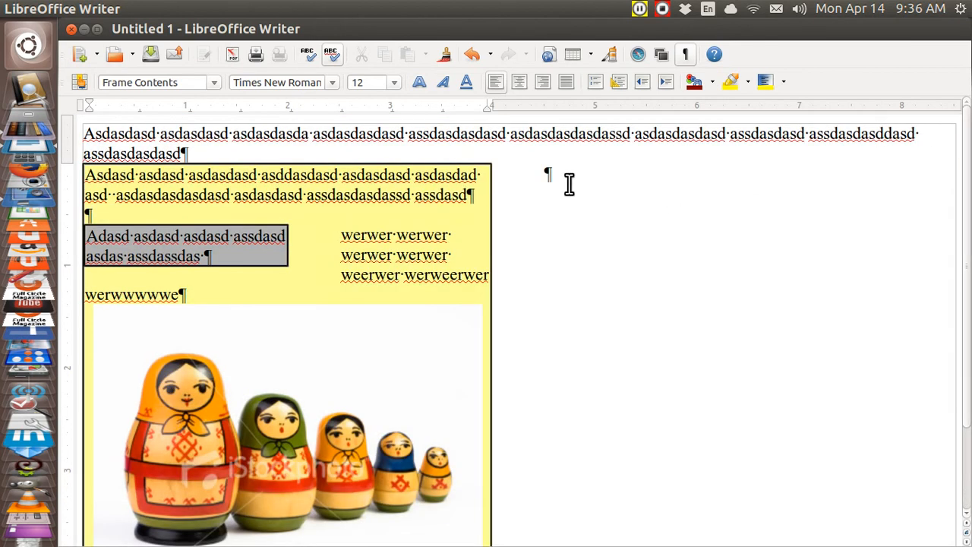
pyautogui.click(559, 175)
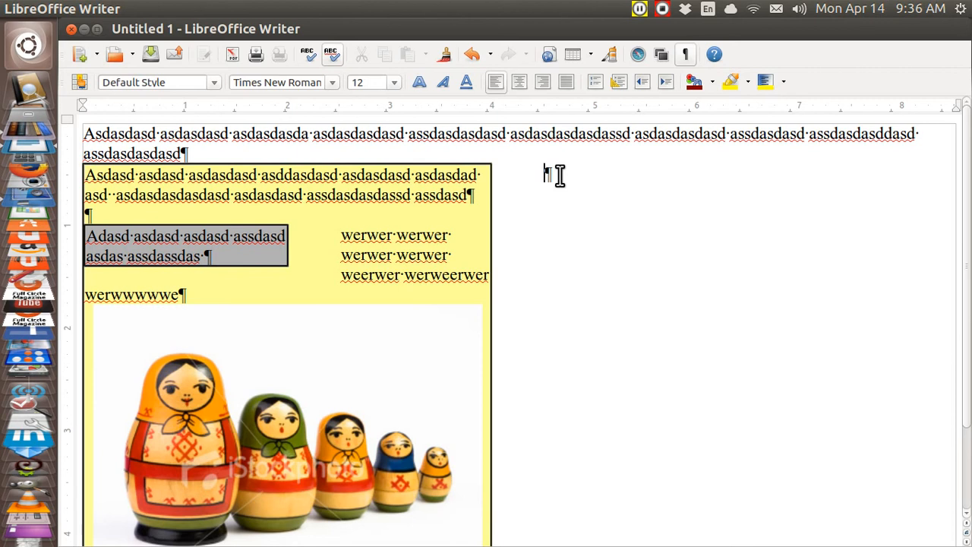
pyautogui.write('asd')
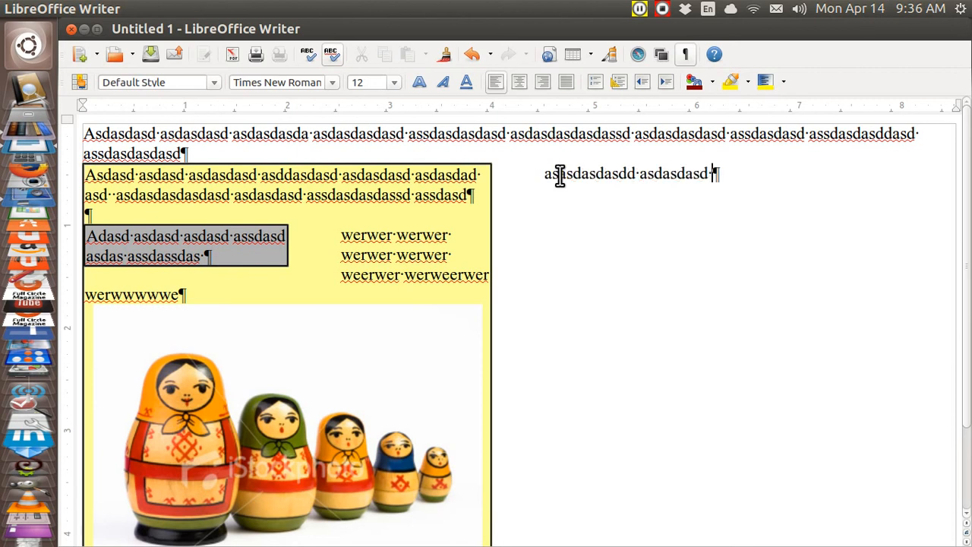
pyautogui.write('sdasdasdd asdasdasd assdasddasdasd assdasd ')
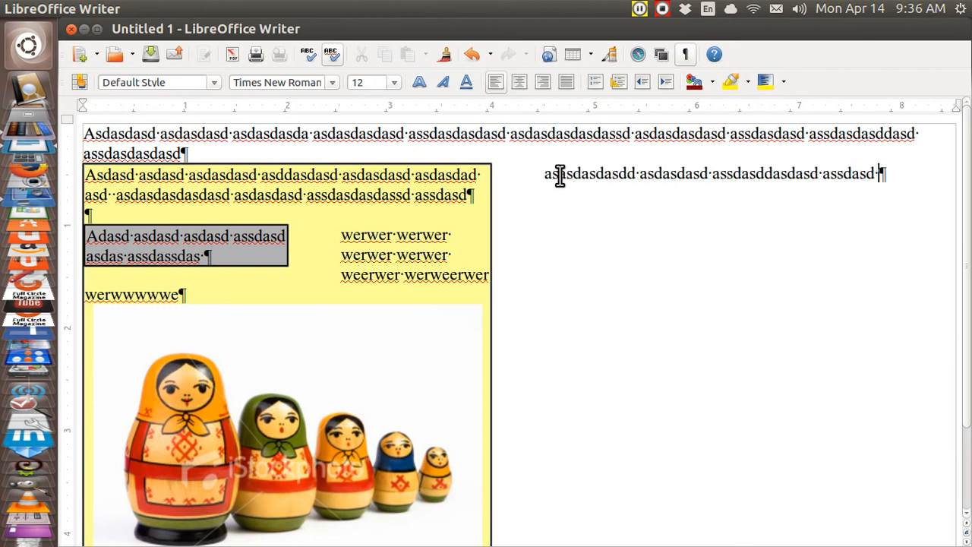
pyautogui.write('asdasdasd assdasda sd')
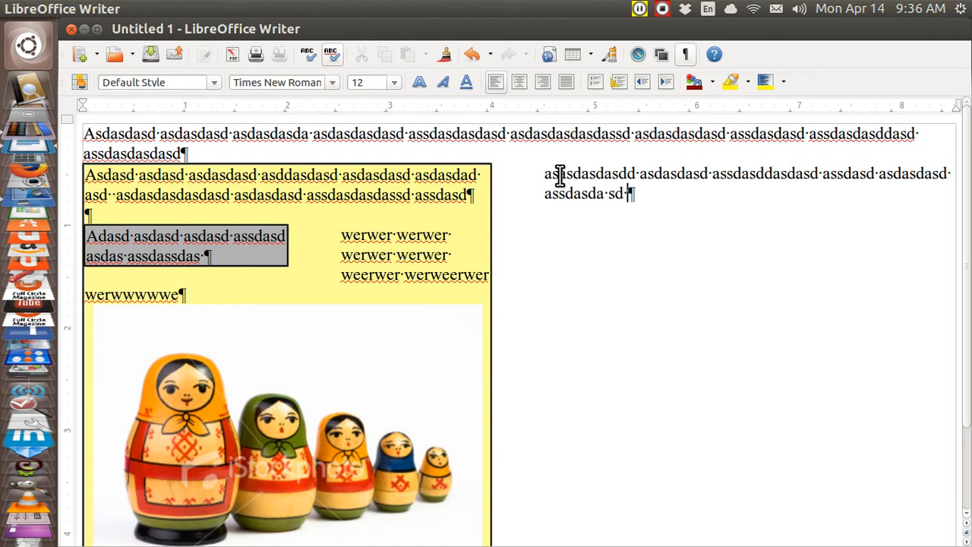
# Extend the filler text beside the yellow frame onto a third line ending with "asdadasd asdasdasdasdsad"
pyautogui.write(' assdassdasdda asdassdasd ')
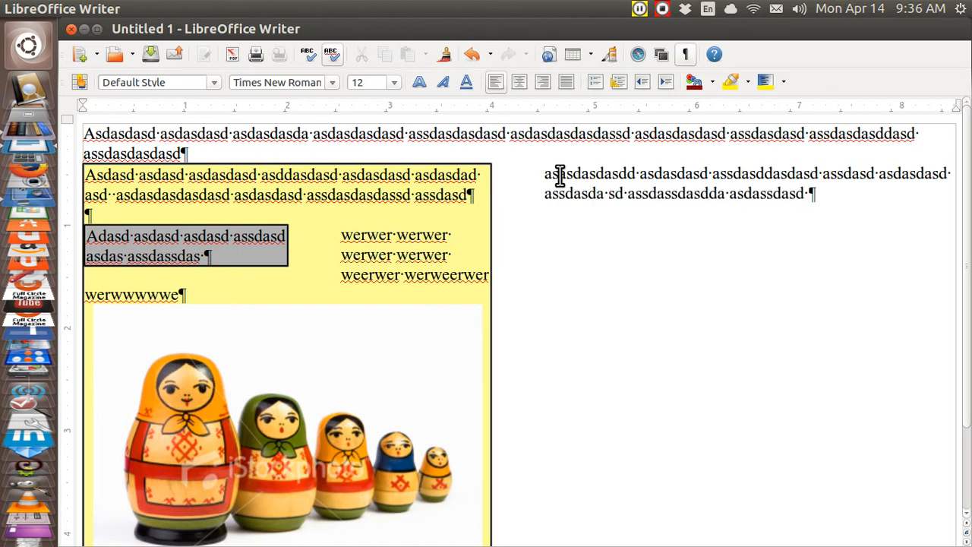
pyautogui.write('asaasdasdasd asda')
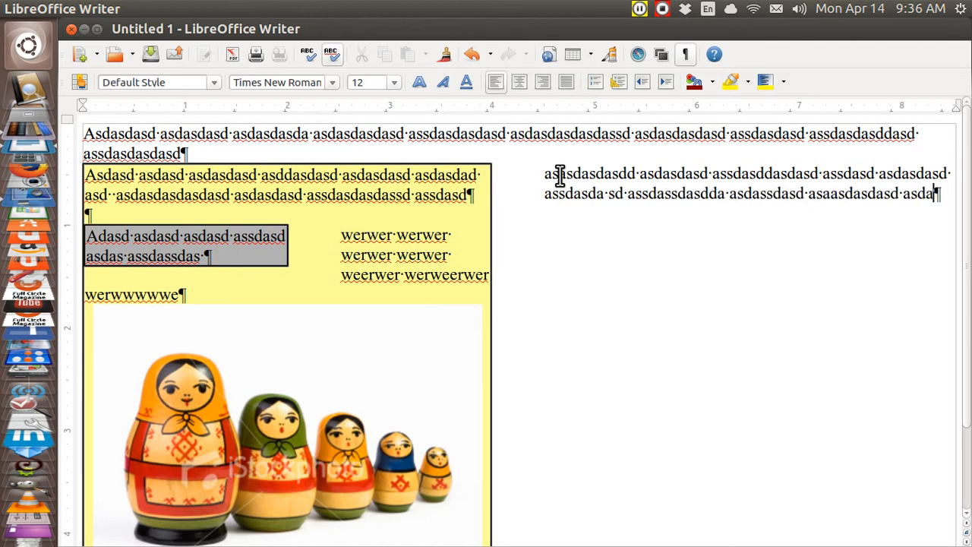
pyautogui.write('dasd asdasdasdasdsad')
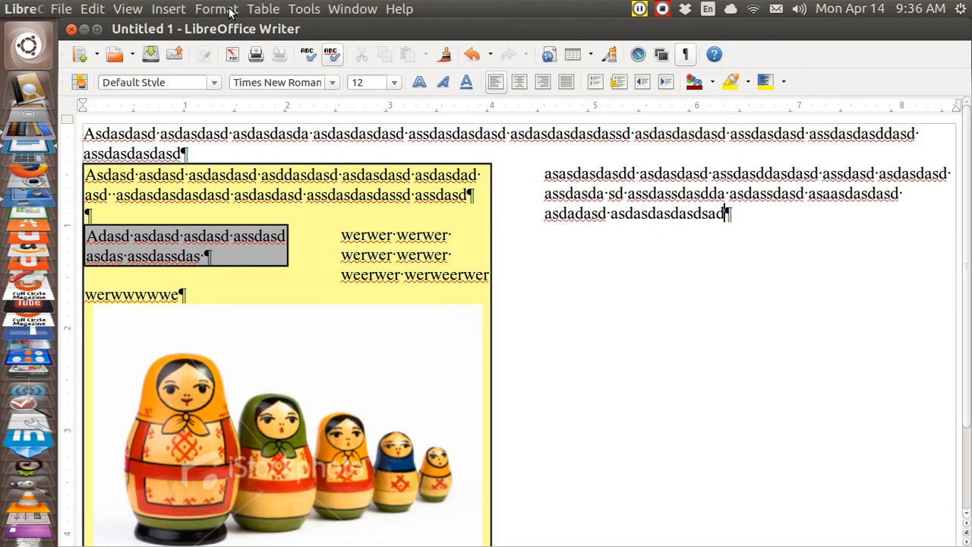
# Give the body paragraph beside the yellow frame a Green background color
pyautogui.click(229, 10)
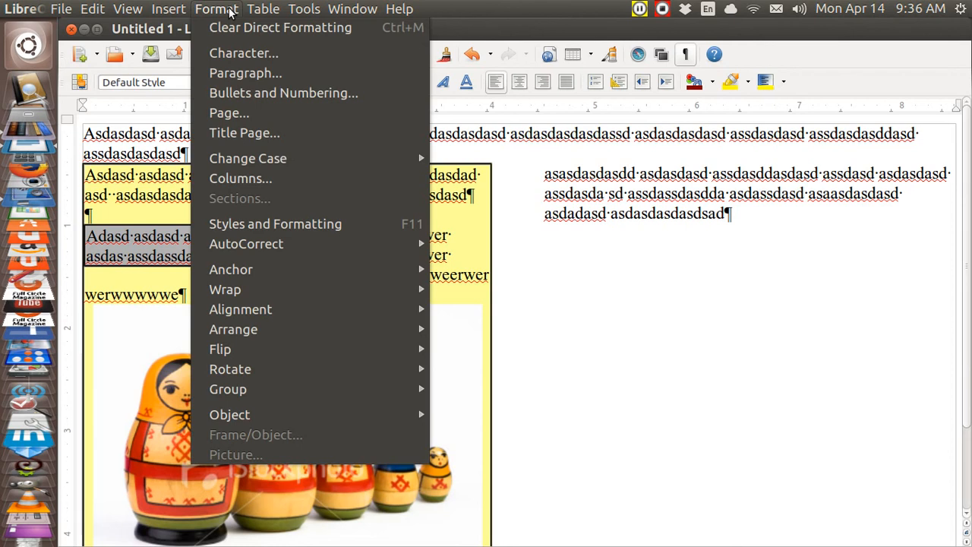
pyautogui.click(246, 73)
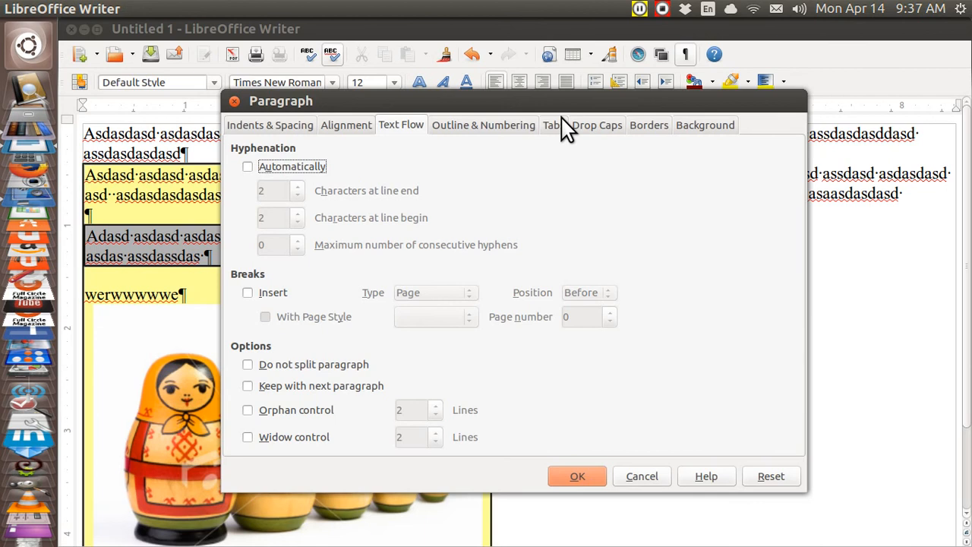
pyautogui.click(692, 131)
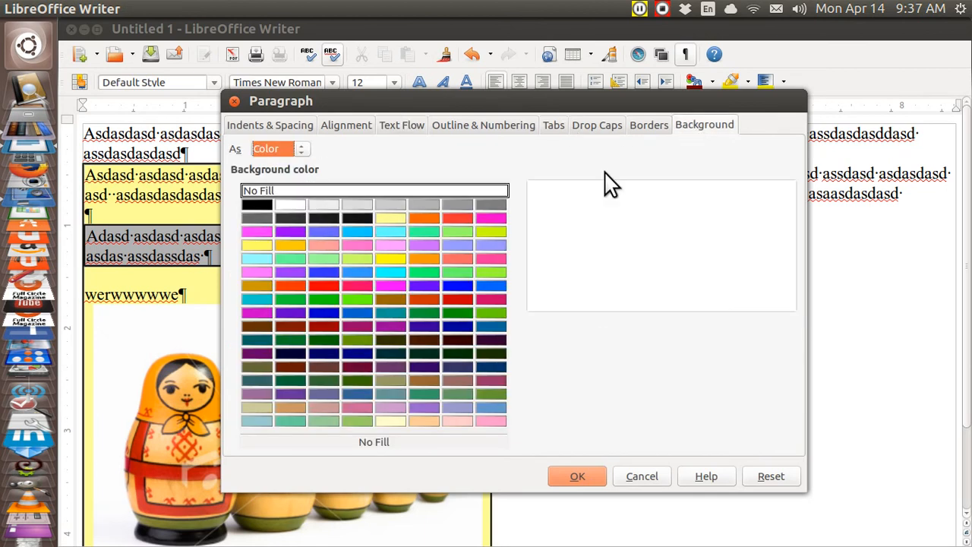
pyautogui.click(455, 233)
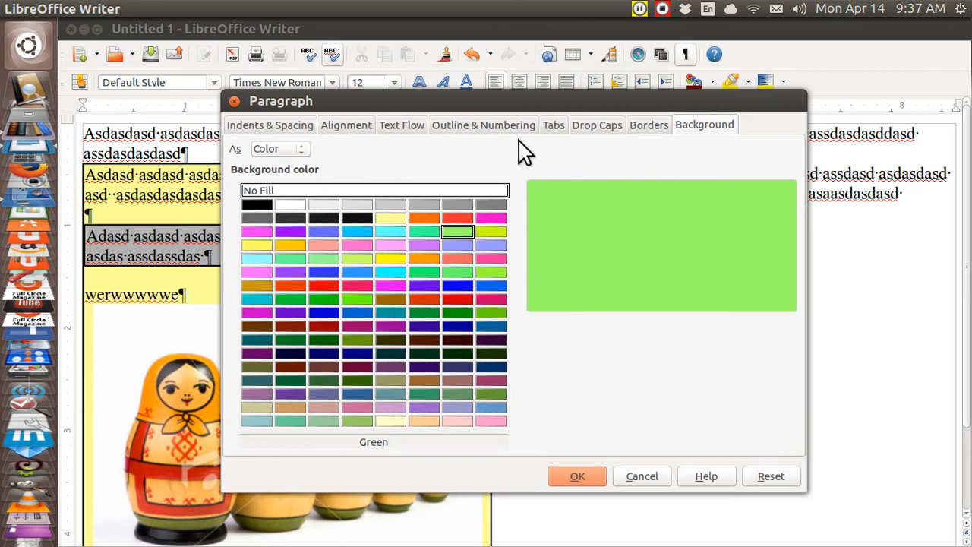
pyautogui.click(642, 129)
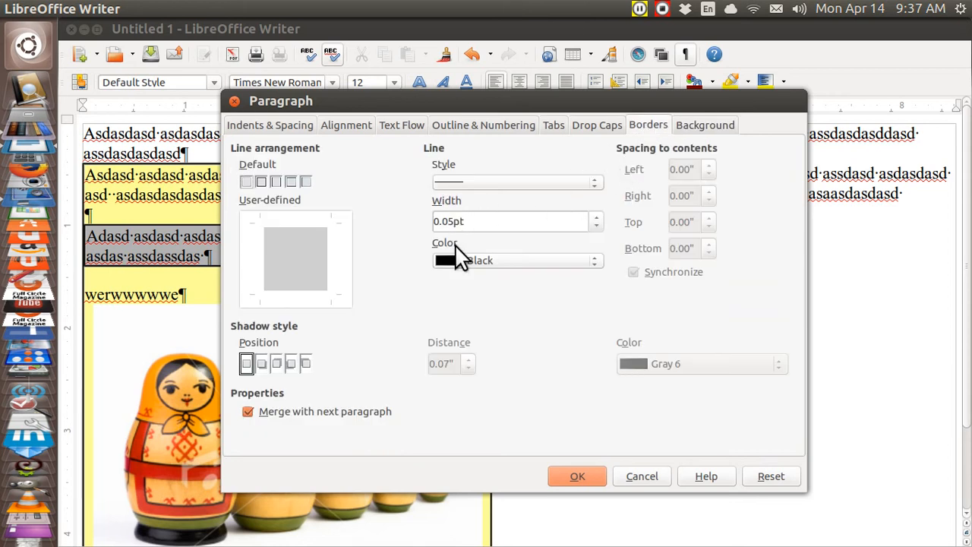
pyautogui.press('BackSpace')
pyautogui.write('1')
pyautogui.click(585, 476)
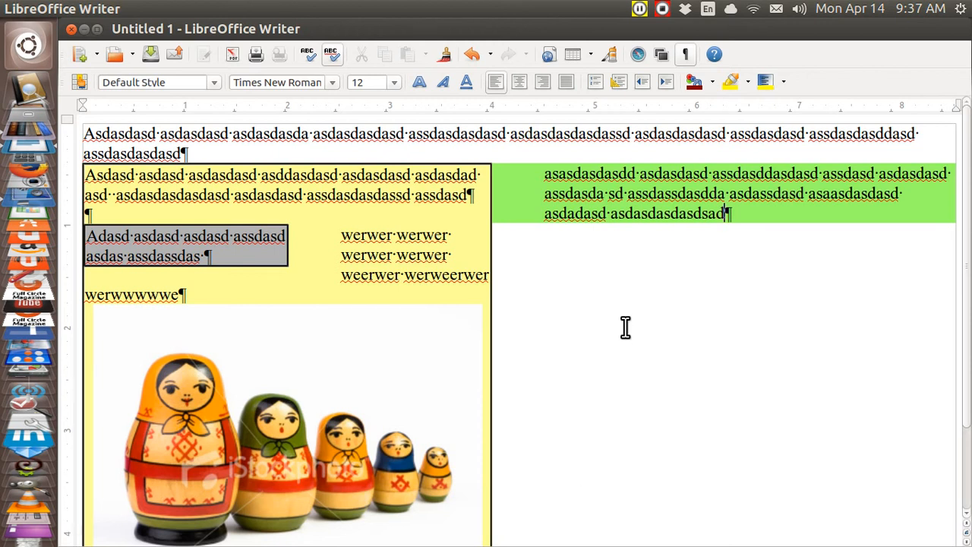
# Save the document under the name "a" in the Documents folder
pyautogui.hotkey('ctrl', 's')
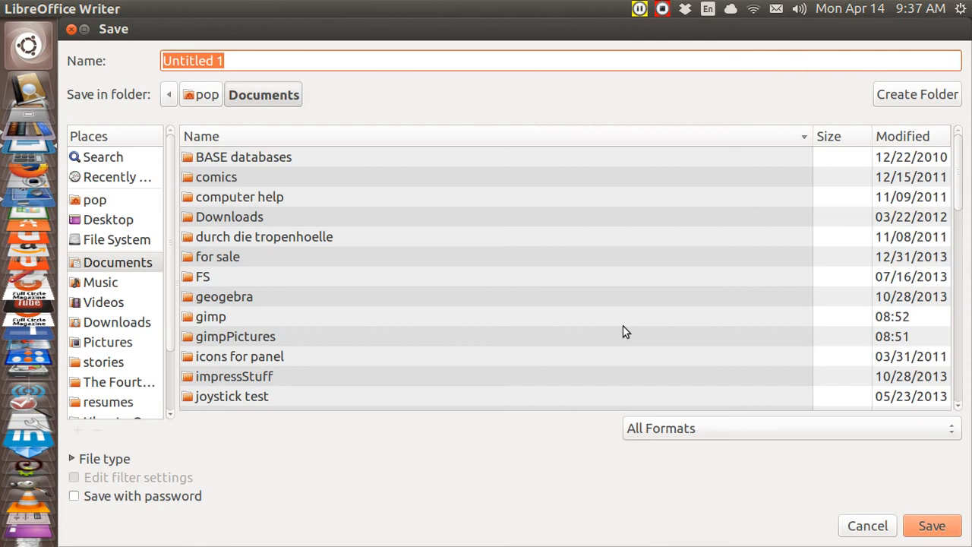
pyautogui.write('a')
pyautogui.press('Return')
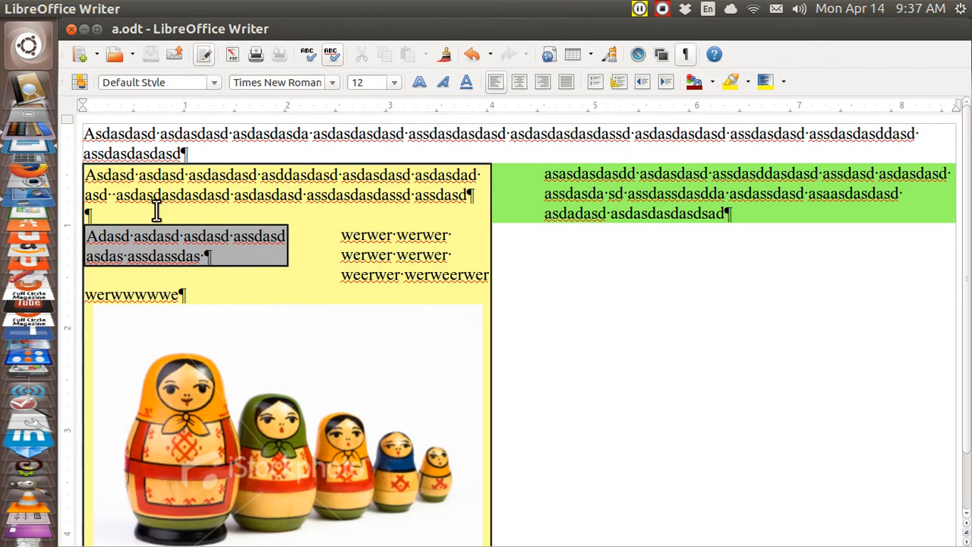
pyautogui.click(34, 139)
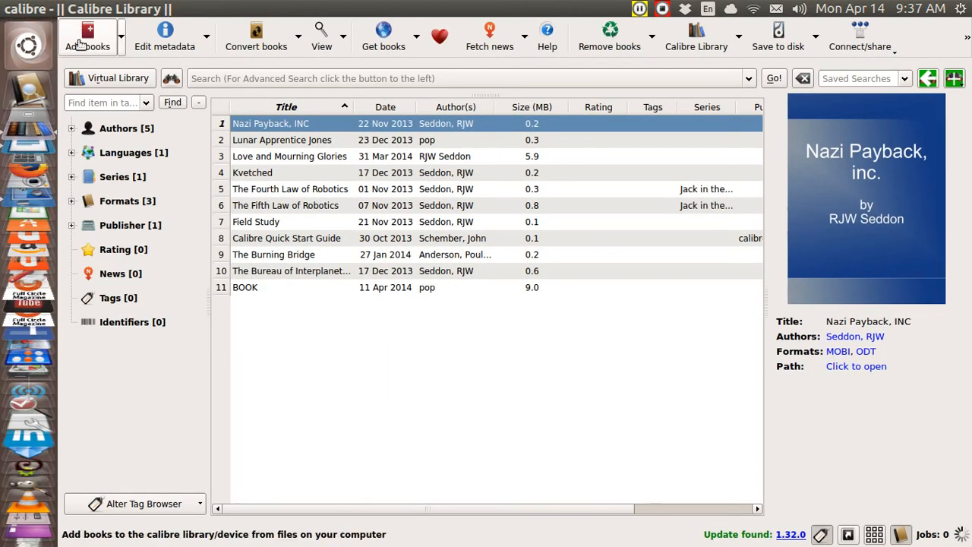
pyautogui.click(80, 45)
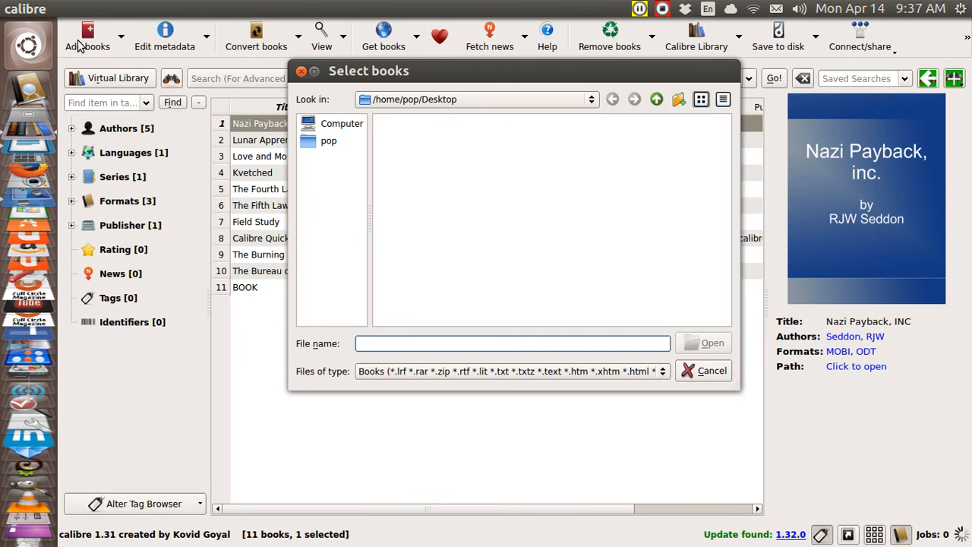
pyautogui.click(301, 70)
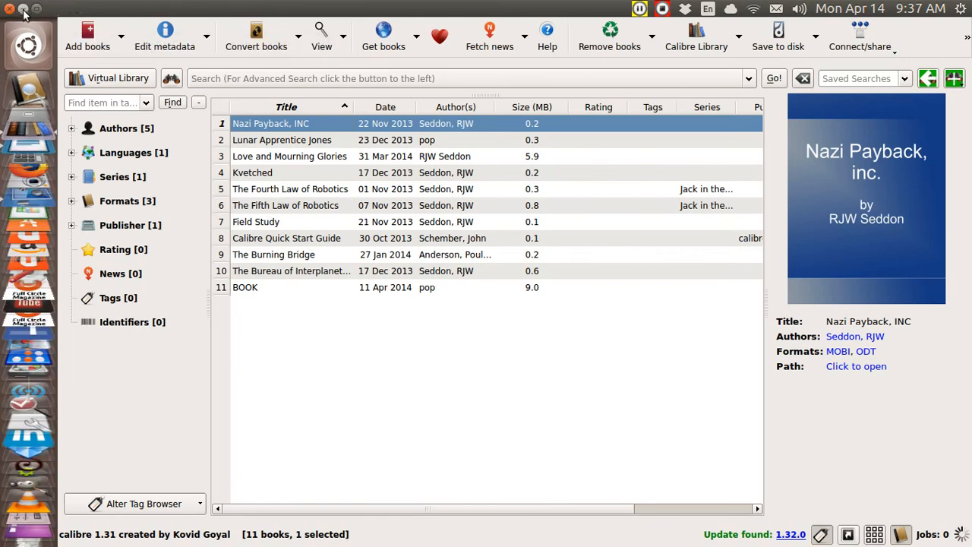
pyautogui.click(23, 9)
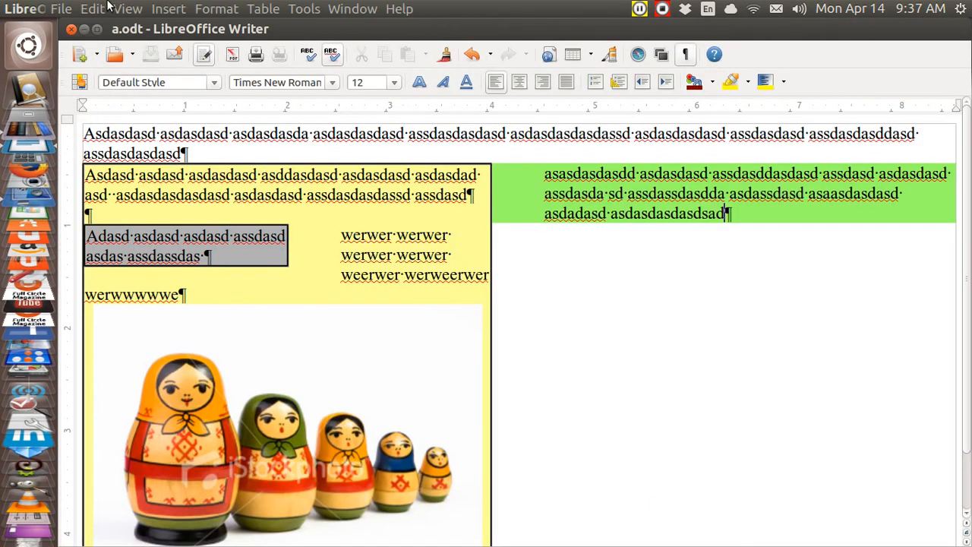
# Save the document again under the name "a" in the Desktop folder
pyautogui.click(61, 9)
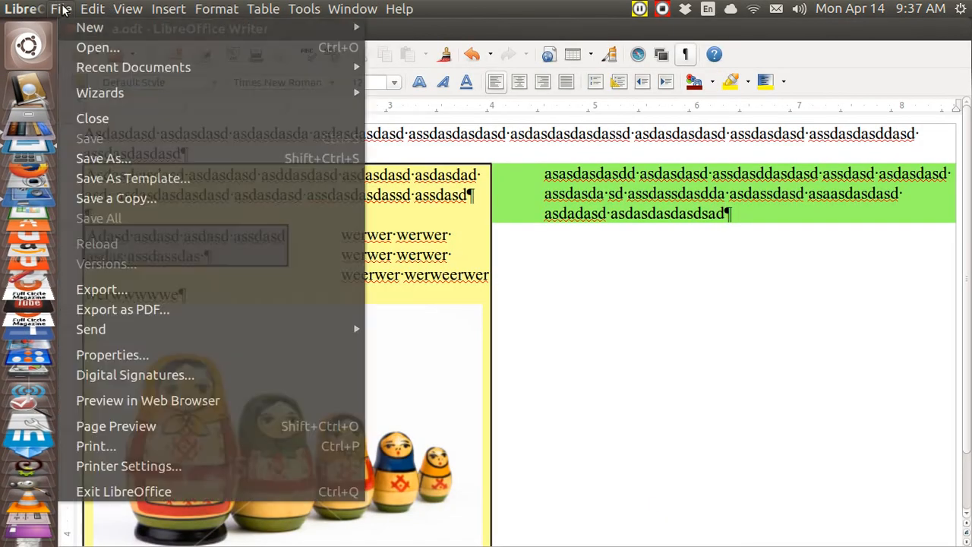
pyautogui.moveTo(108, 89)
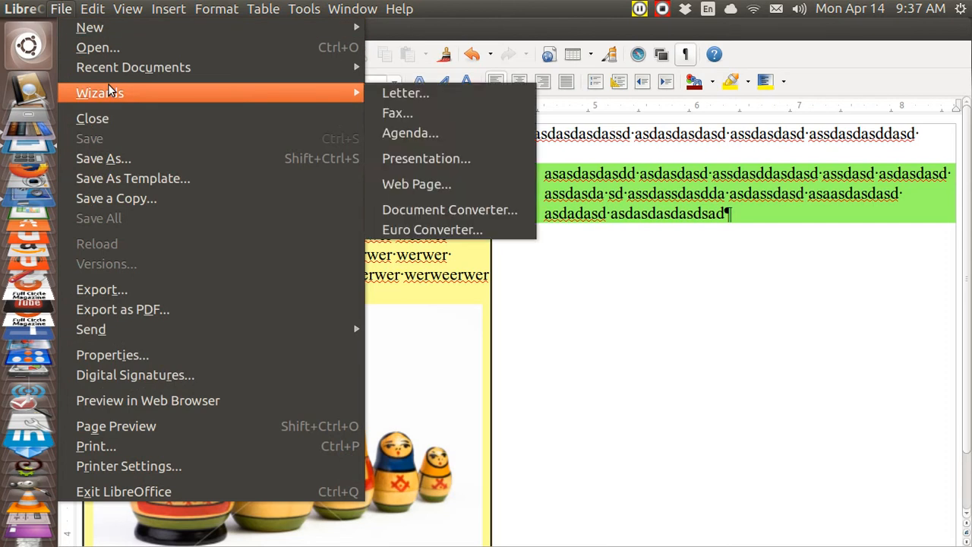
pyautogui.click(128, 158)
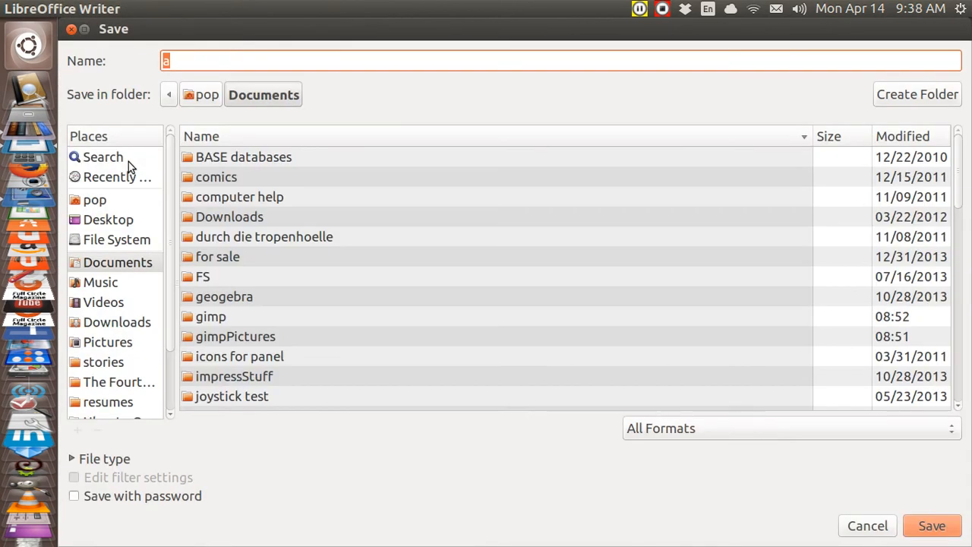
pyautogui.click(118, 222)
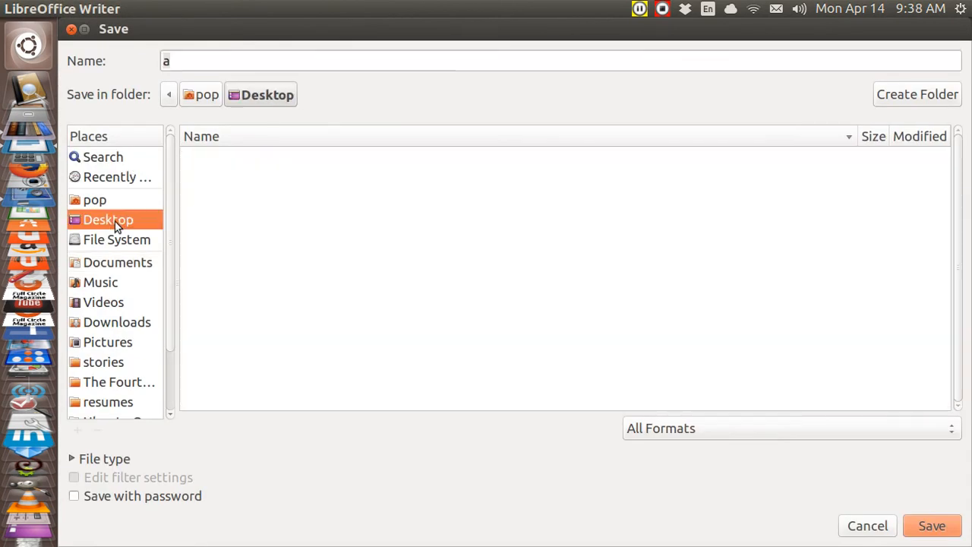
pyautogui.click(925, 528)
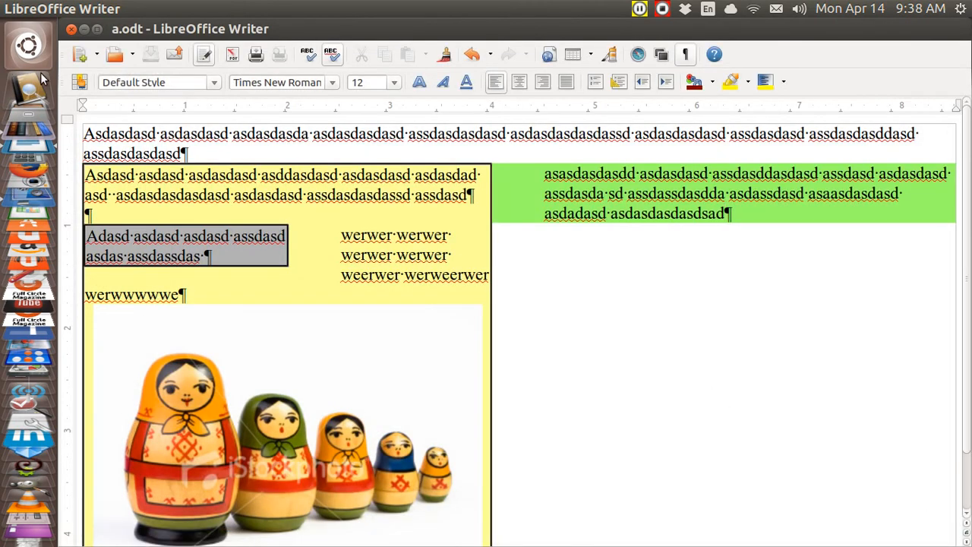
# Switch to calibre and add a.odt from the Desktop to the library
pyautogui.click(30, 216)
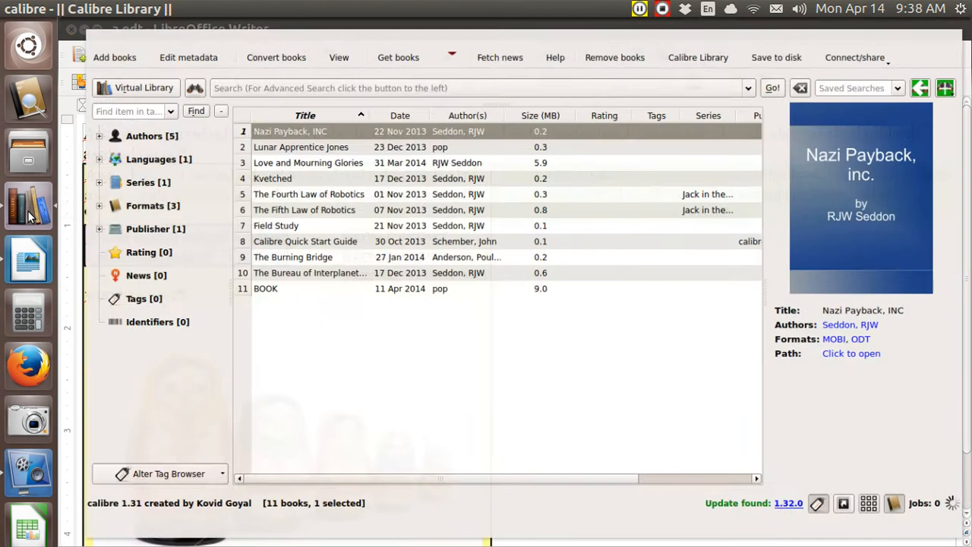
pyautogui.click(90, 42)
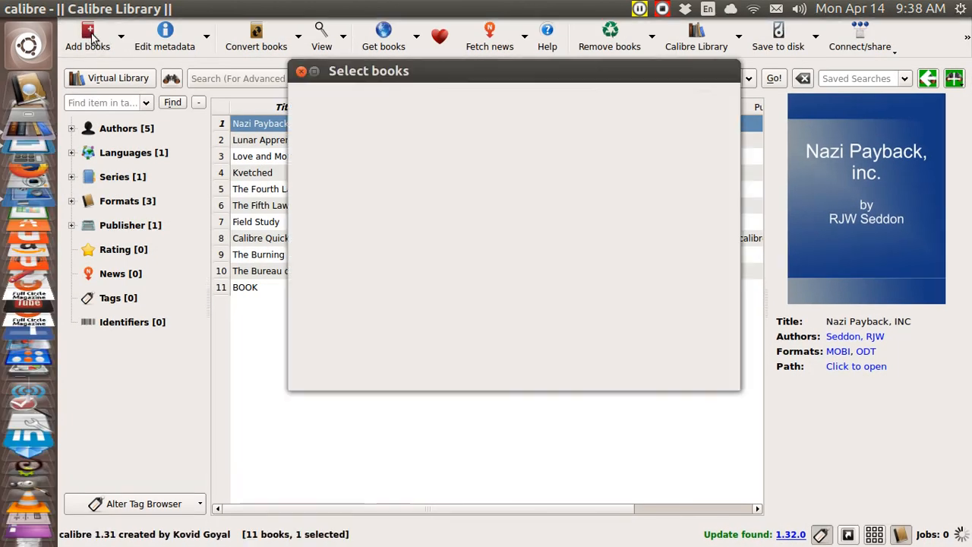
pyautogui.click(409, 125)
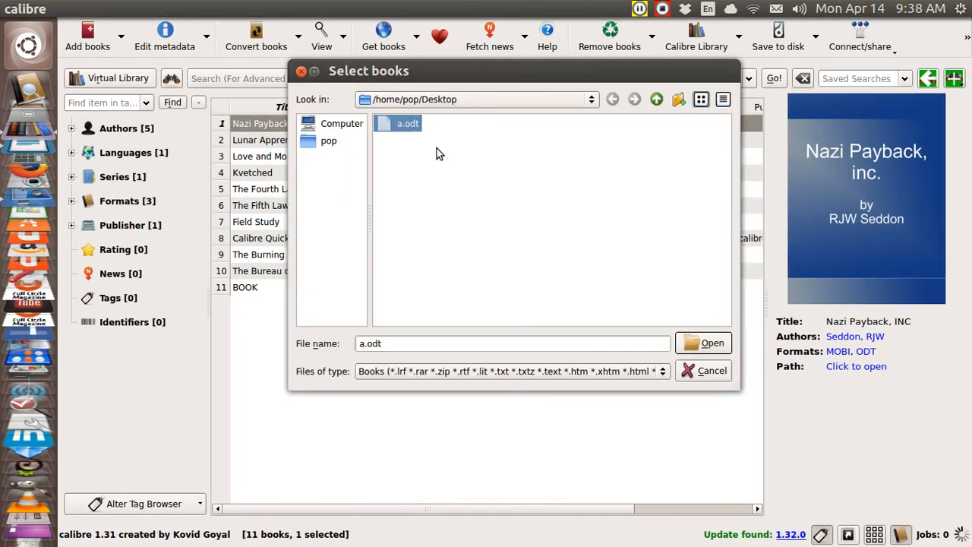
pyautogui.click(708, 343)
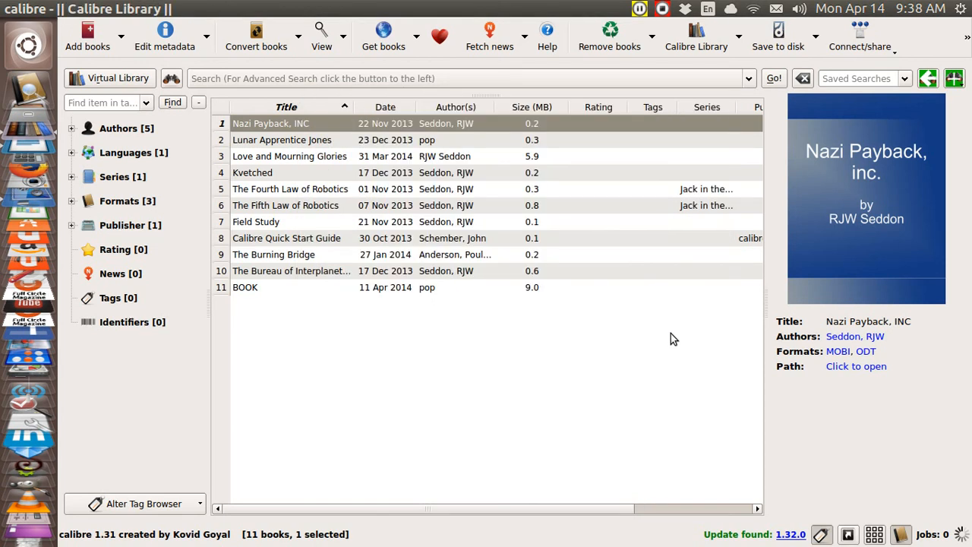
# Convert the book "a" from ODT to EPUB and open the EPUB version in the E-book Viewer
pyautogui.click(256, 42)
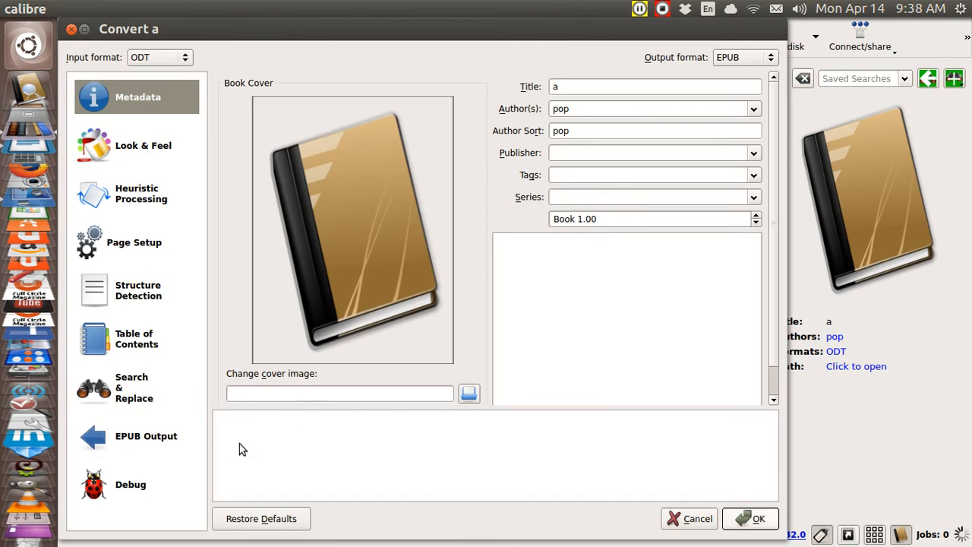
pyautogui.click(690, 519)
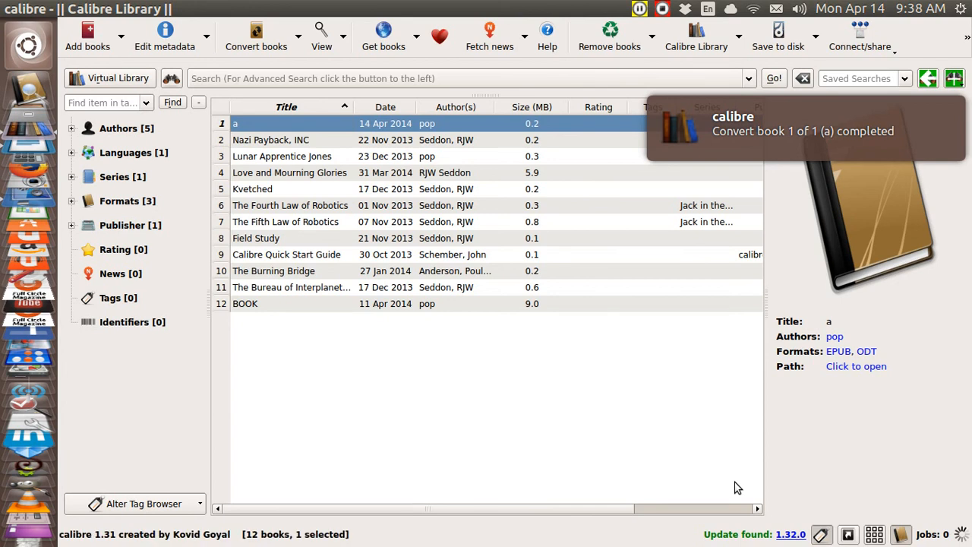
pyautogui.click(833, 354)
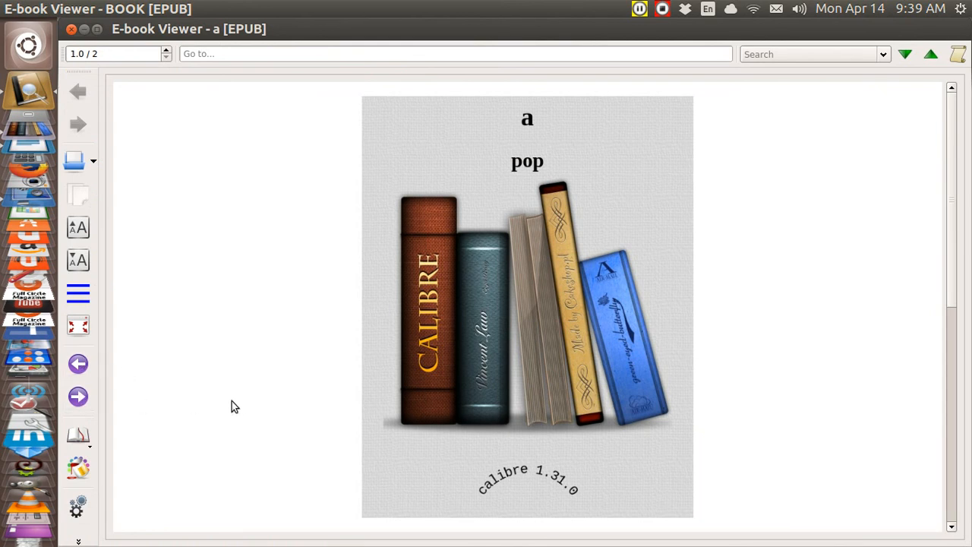
# Go to the e-book's second page and reduce the font size five steps to check how the frames and picture reflow
pyautogui.click(79, 398)
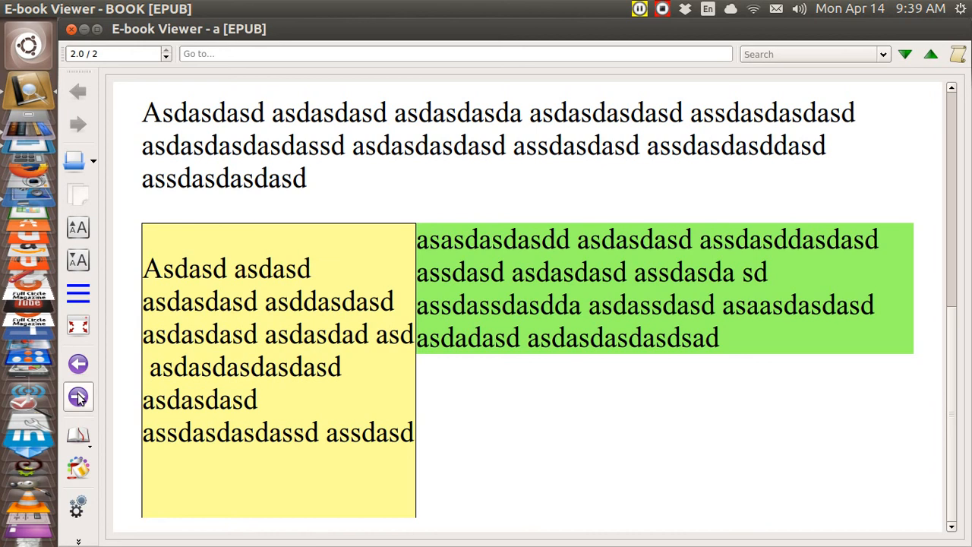
pyautogui.click(77, 265)
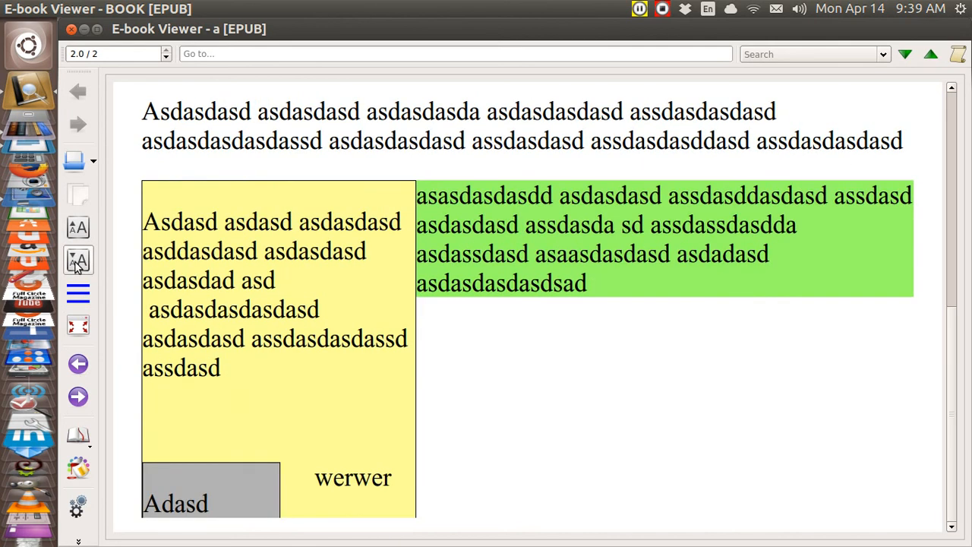
pyautogui.click(77, 263)
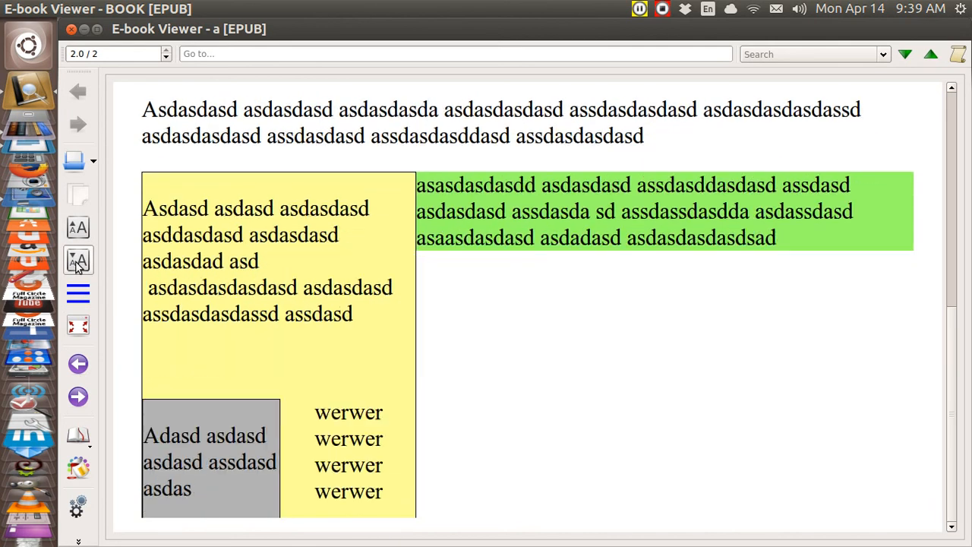
pyautogui.click(78, 263)
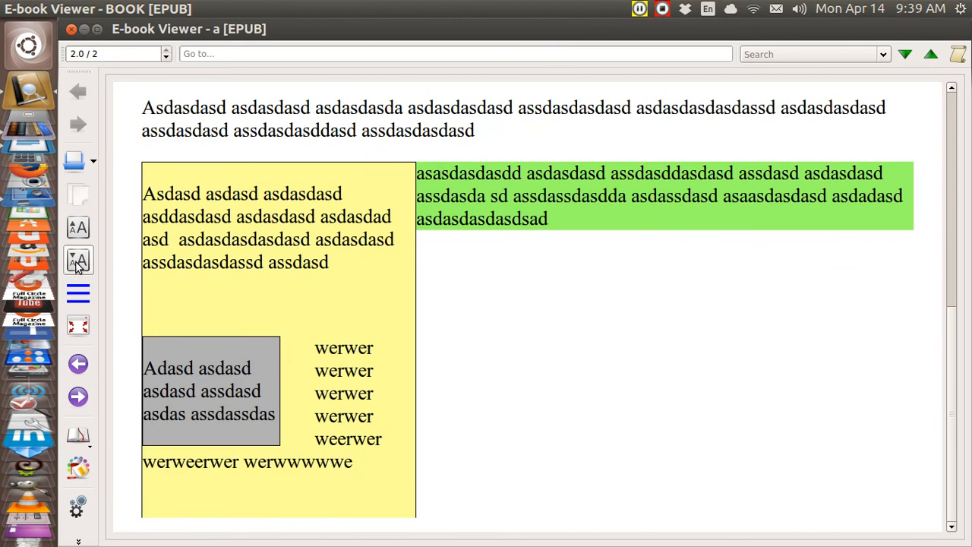
pyautogui.click(78, 264)
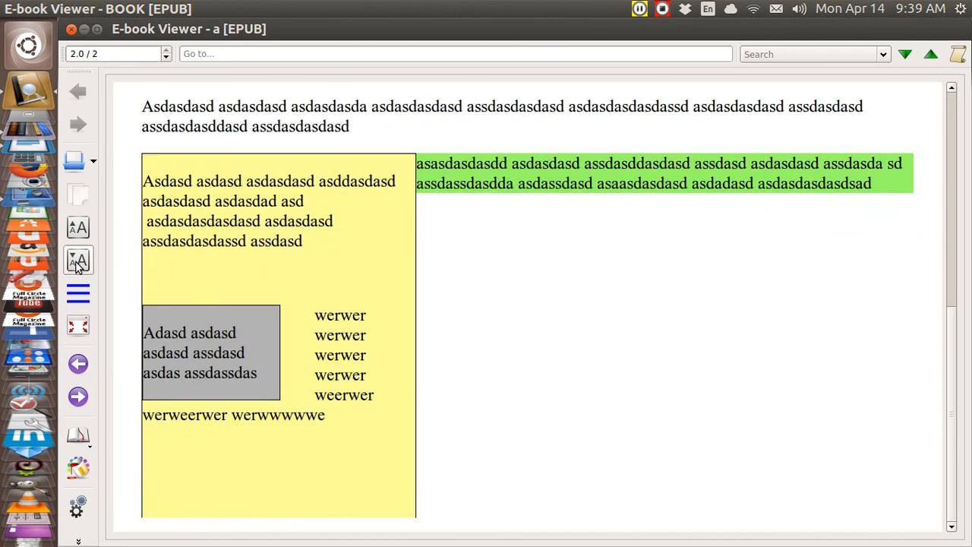
pyautogui.click(78, 264)
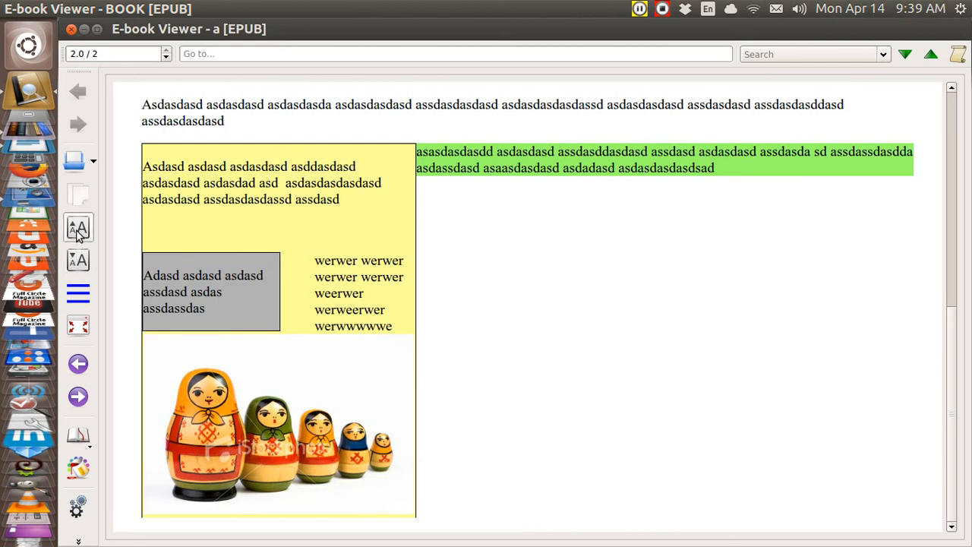
# Enlarge the e-book's font size again to examine how the text wraps around the frames
pyautogui.click(79, 230)
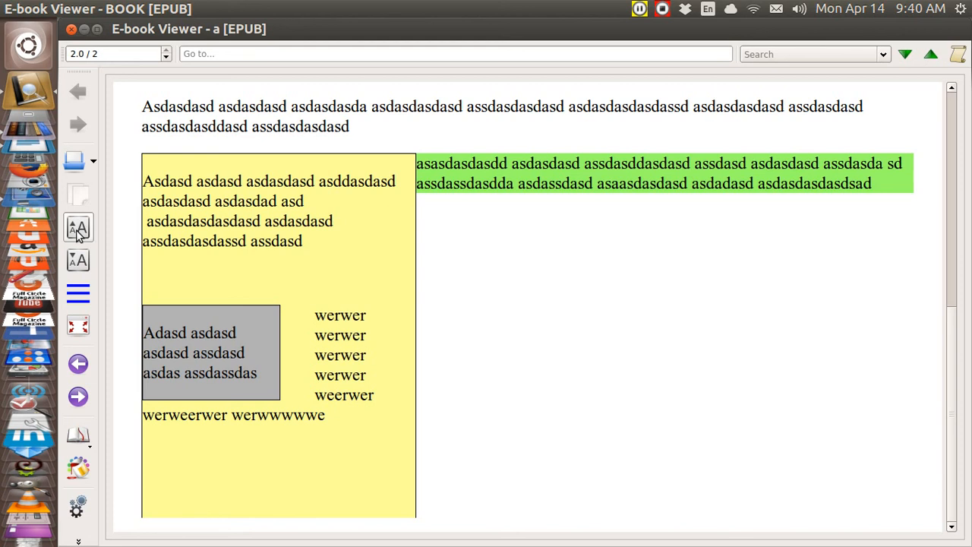
pyautogui.click(78, 229)
pyautogui.click(78, 229)
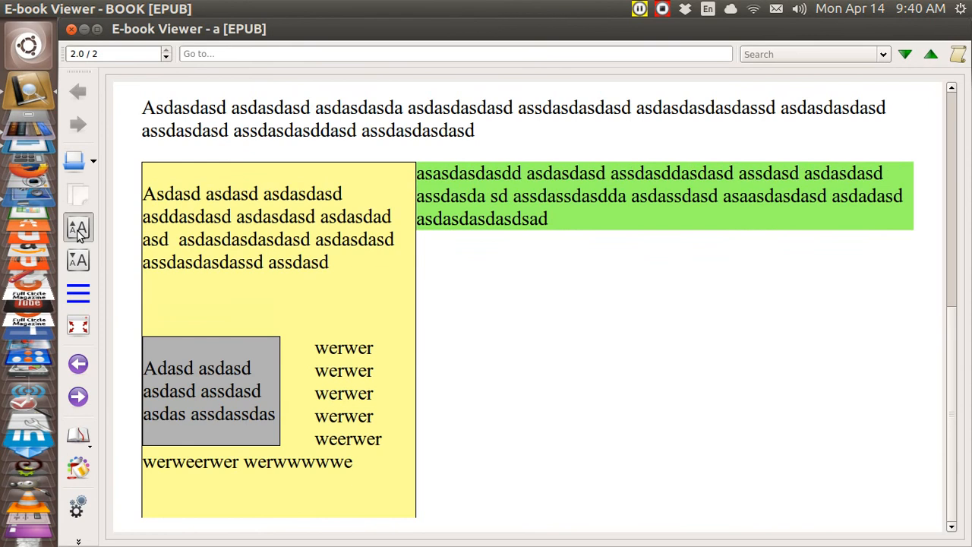
# Enlarge the e-book's font size one more step and examine how the nested frames and picture reflow
pyautogui.click(78, 229)
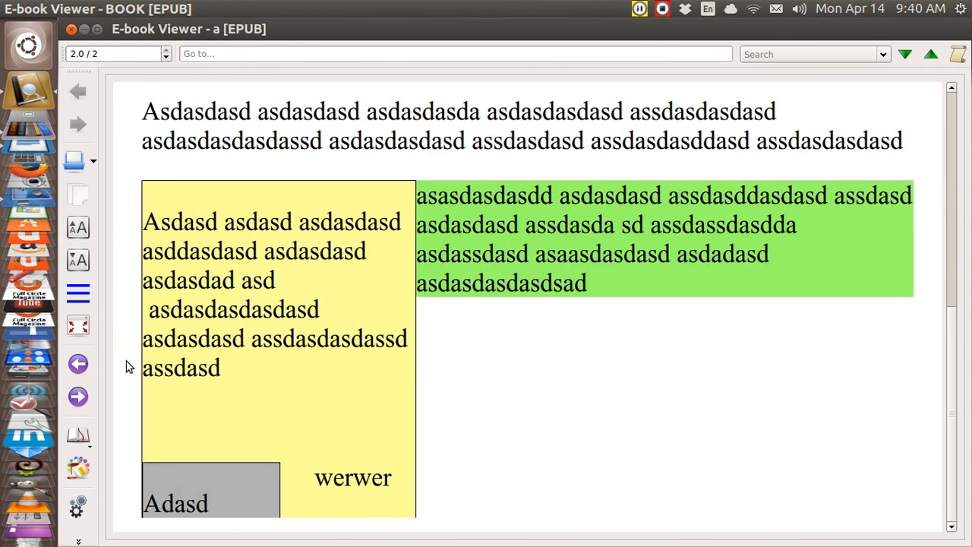
pyautogui.scroll(-5, 224, 490)
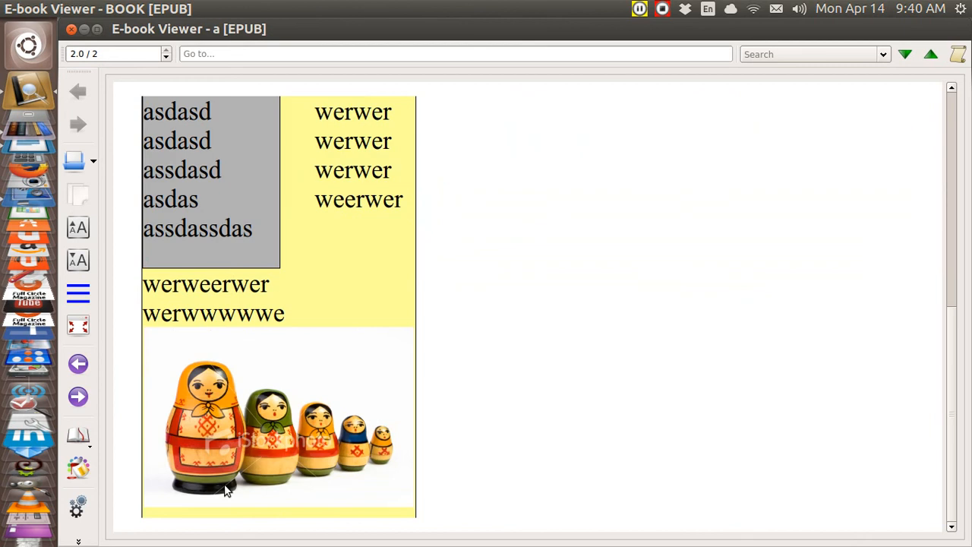
pyautogui.scroll(5, 226, 490)
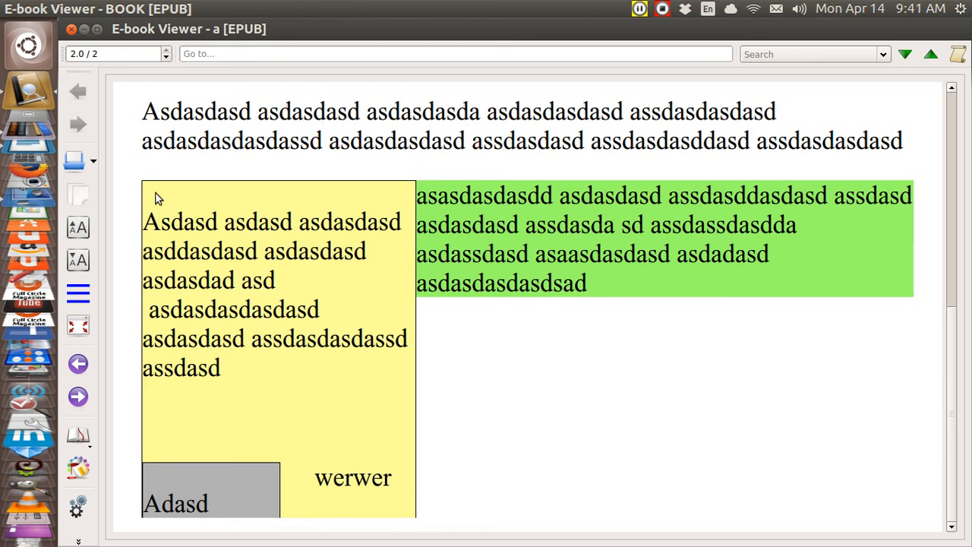
# Narrow the E-book Viewer window to half the screen's width and examine how the yellow frame and green paragraph reflow
pyautogui.press('ctrl+super+Left')
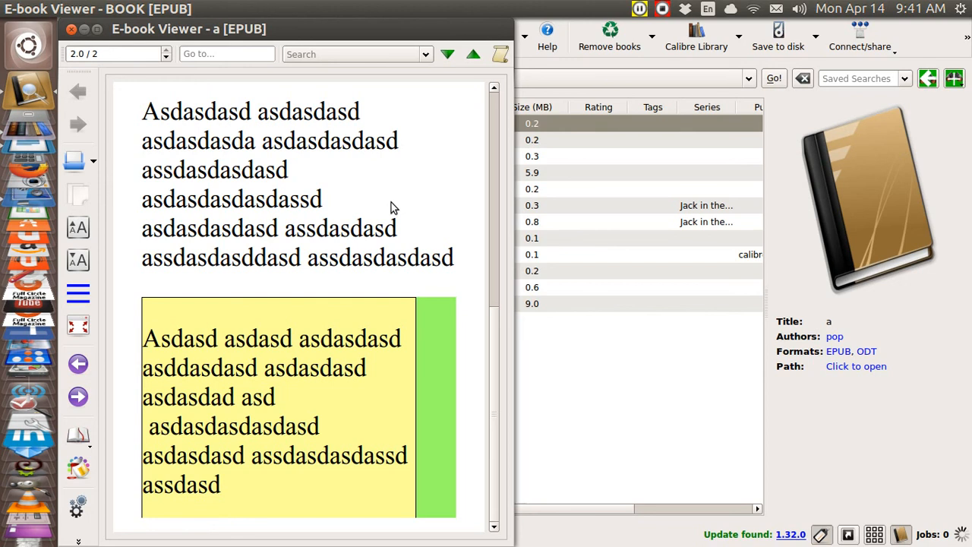
pyautogui.scroll(-1, 391, 202)
pyautogui.scroll(-1, 391, 206)
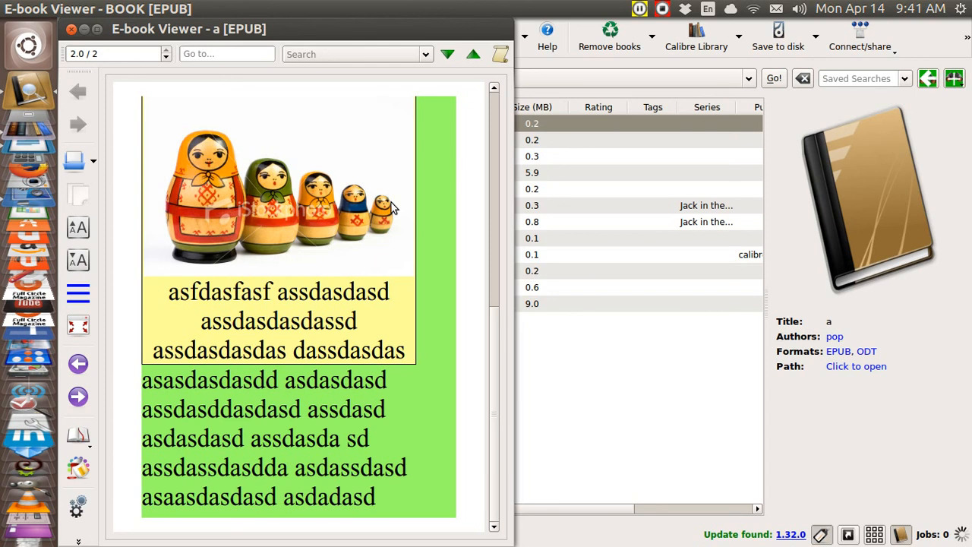
pyautogui.scroll(4, 391, 205)
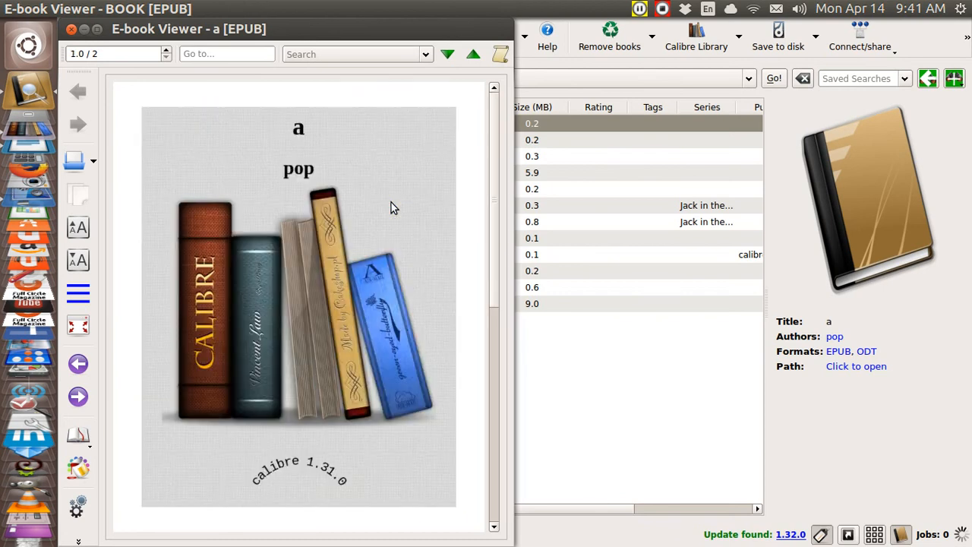
# Close the E-book Viewer and delete the book "a" from the calibre library
pyautogui.click(70, 29)
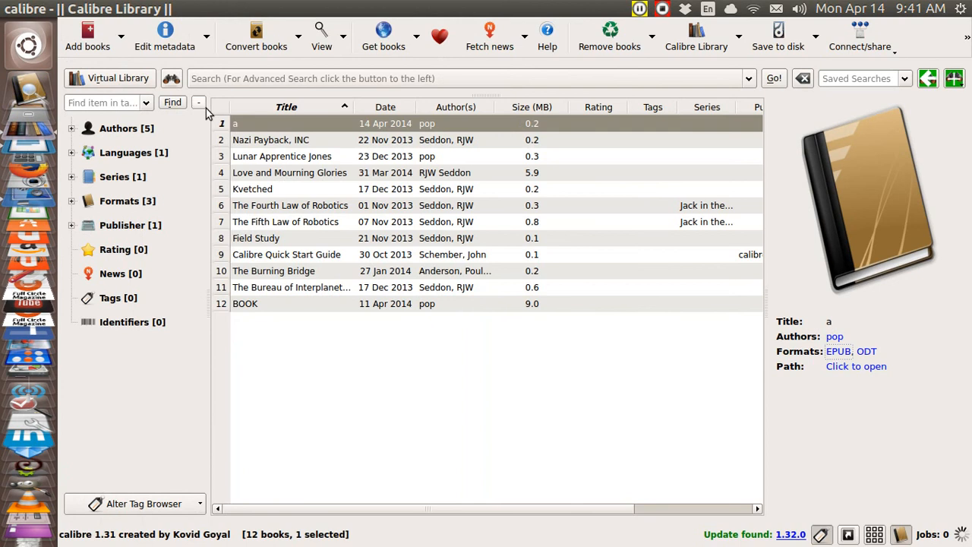
pyautogui.click(221, 126)
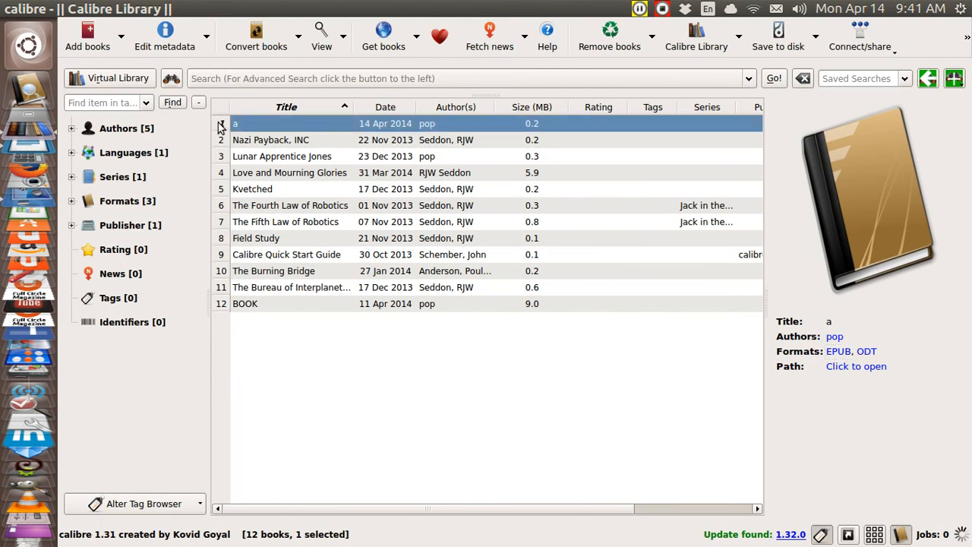
pyautogui.press('Delete')
pyautogui.press('Escape')
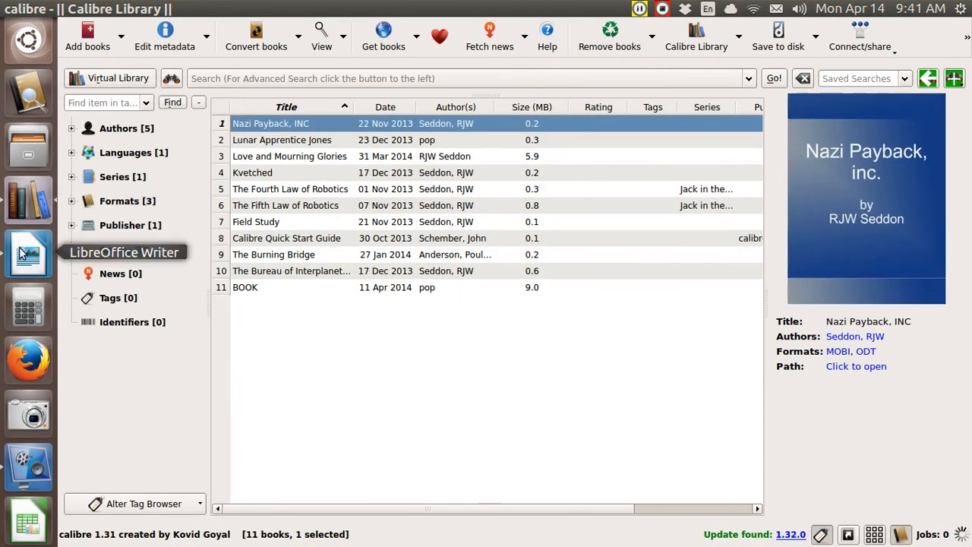
# Switch to LibreOffice Writer, insert a page break after the opening paragraph through its Text Flow settings, and save a.odt
pyautogui.click(28, 259)
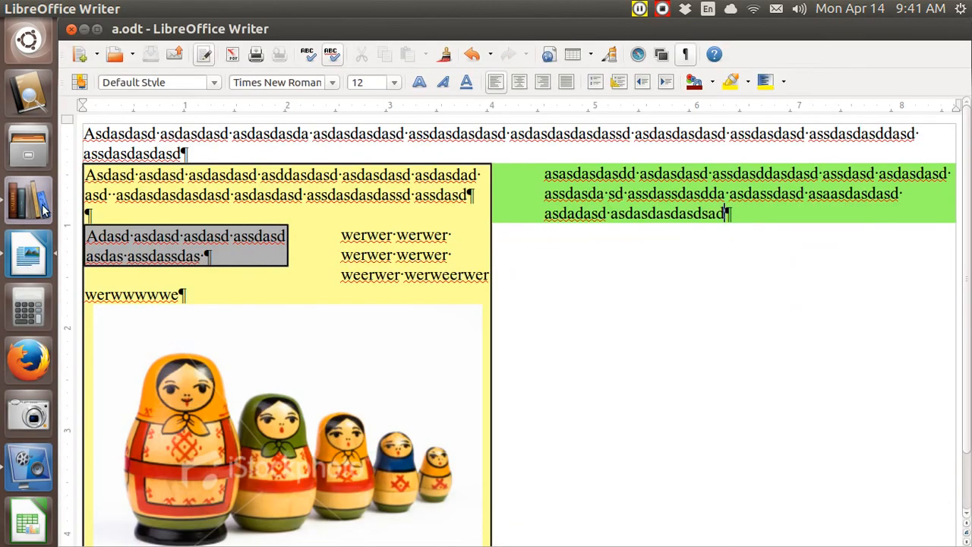
pyautogui.click(90, 150)
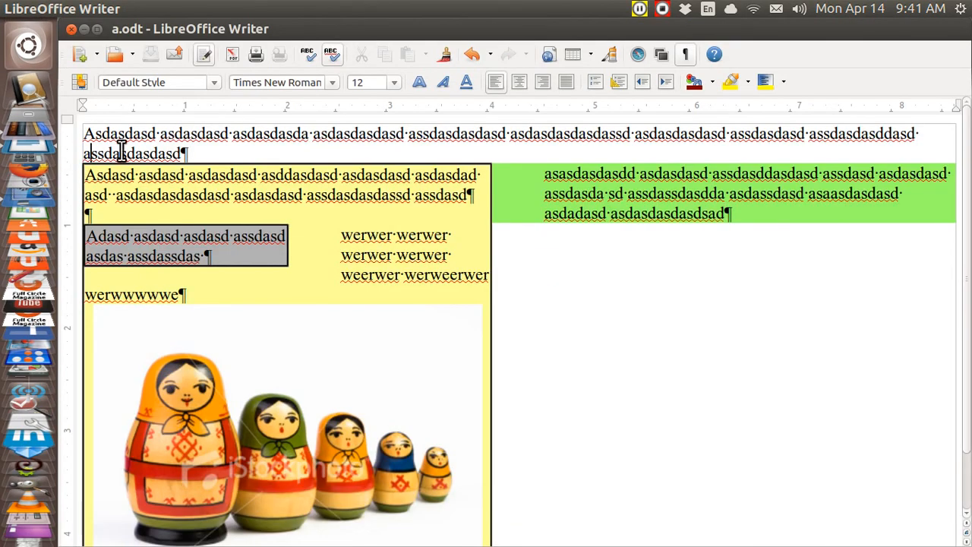
pyautogui.rightClick(120, 151)
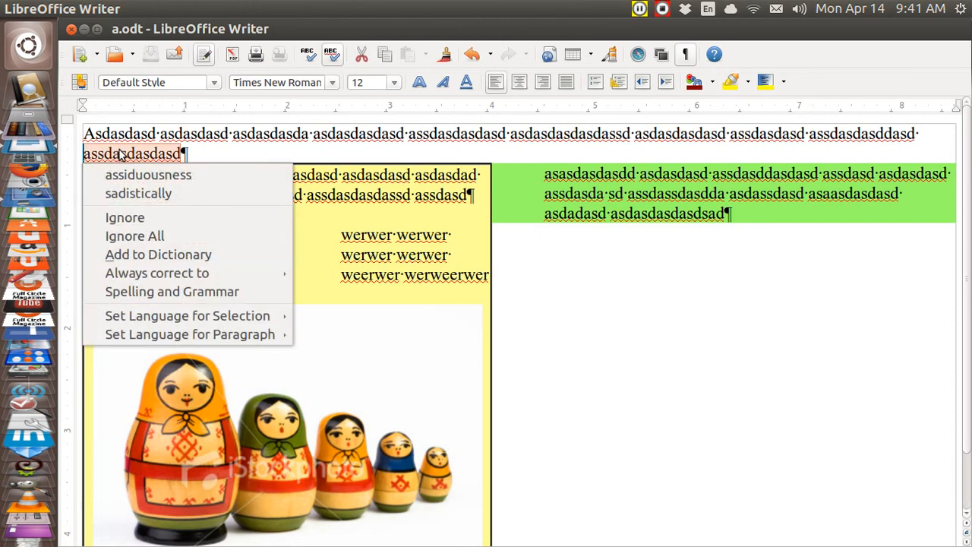
pyautogui.click(135, 236)
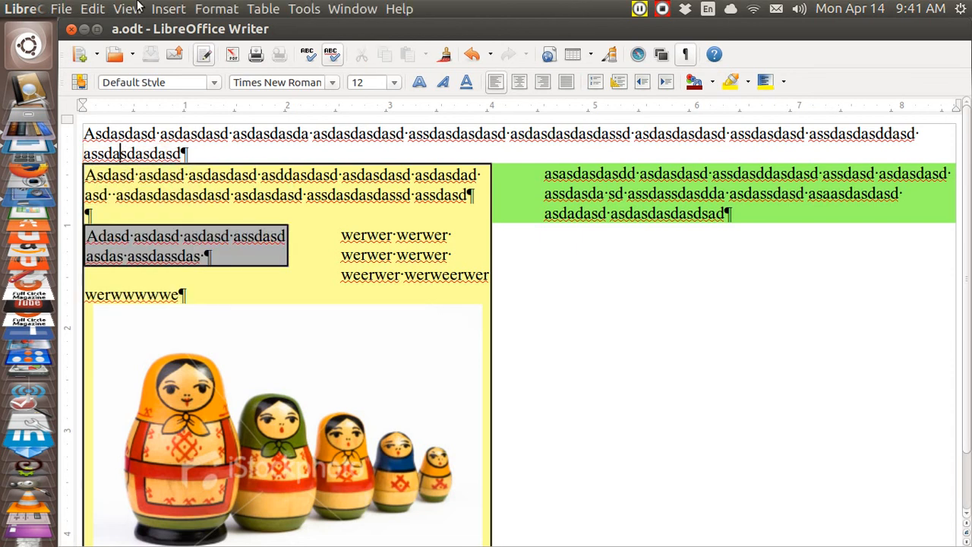
pyautogui.click(215, 14)
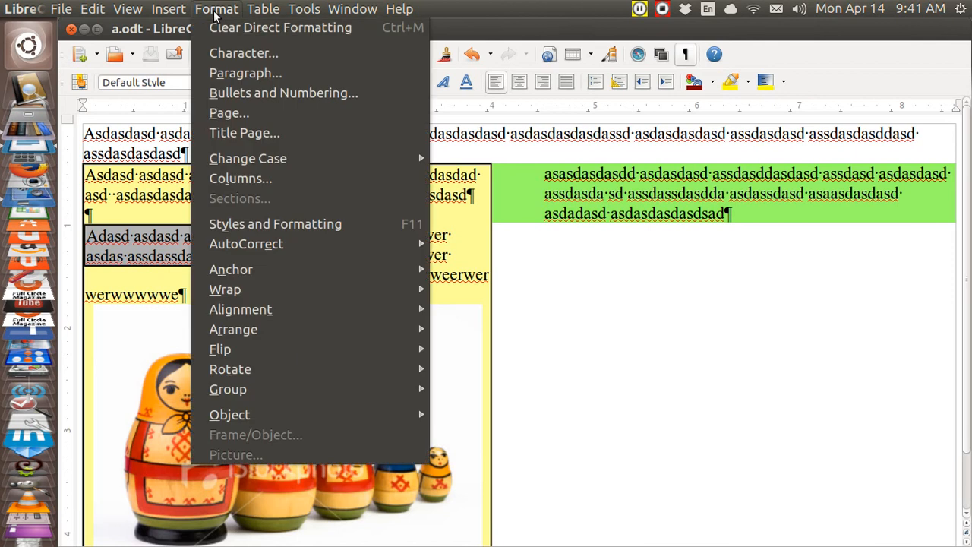
pyautogui.click(228, 76)
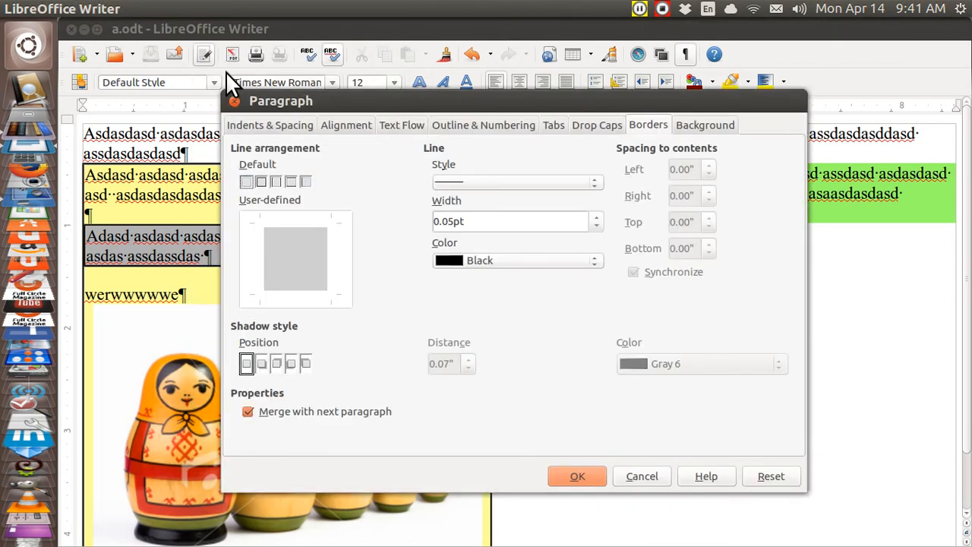
pyautogui.click(401, 129)
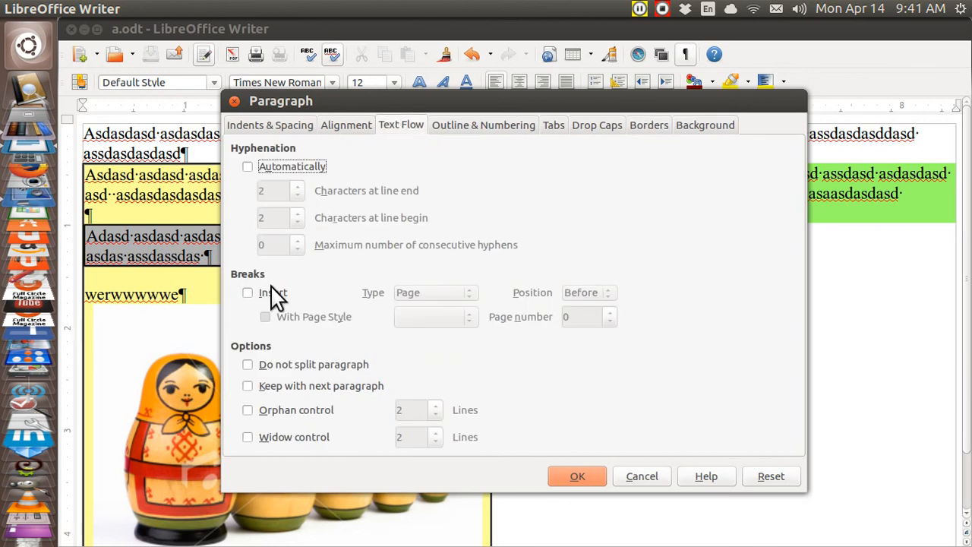
pyautogui.click(247, 294)
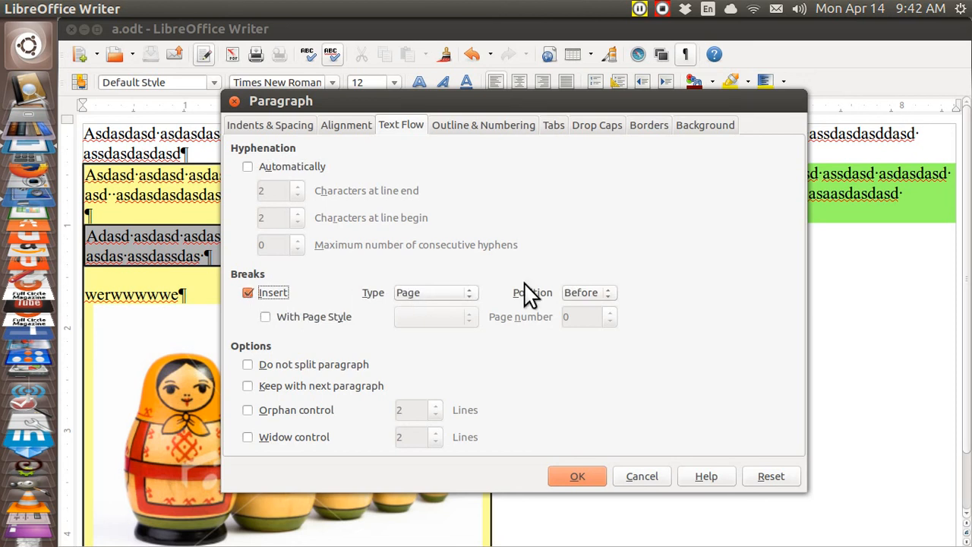
pyautogui.click(609, 295)
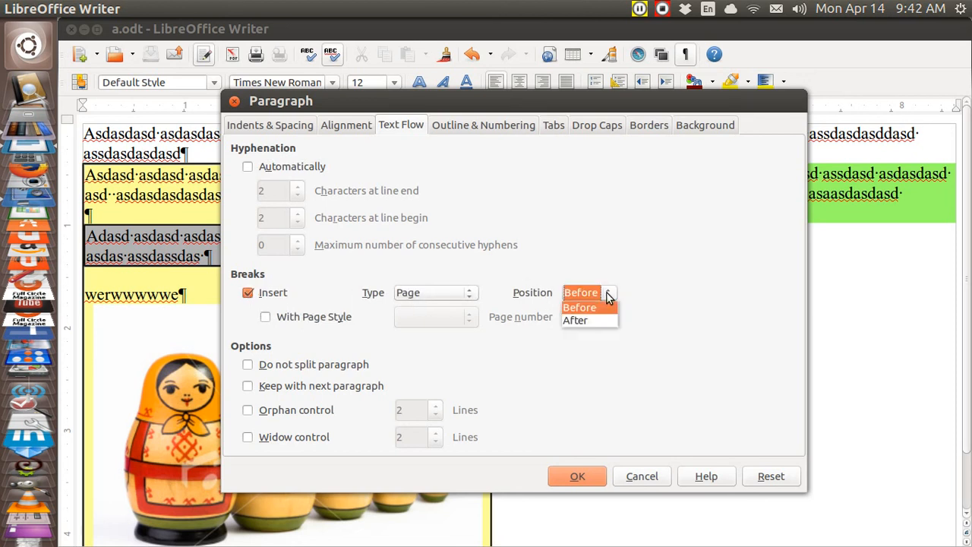
pyautogui.click(591, 320)
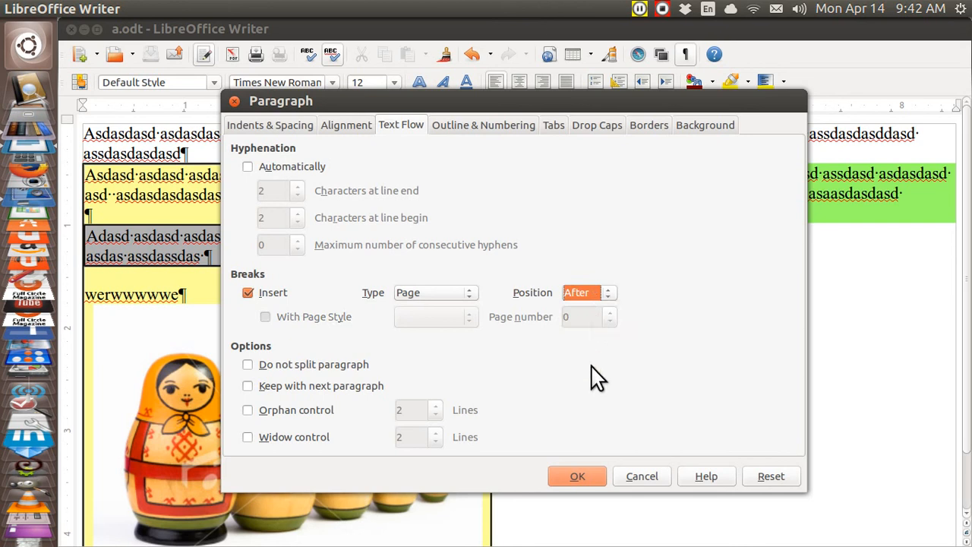
pyautogui.click(576, 478)
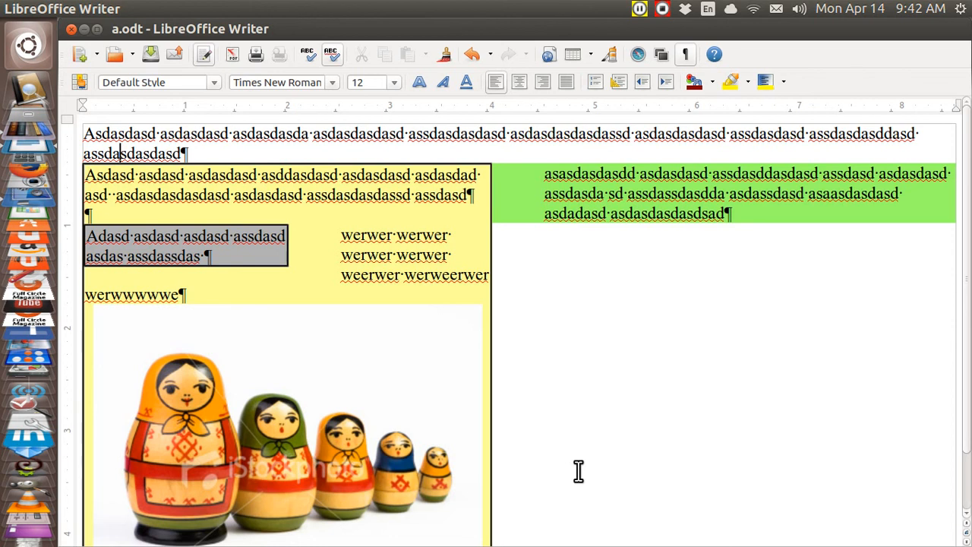
pyautogui.hotkey('ctrl', 's')
# Switch to calibre and add the revised a.odt from the Desktop to the library
pyautogui.click(28, 167)
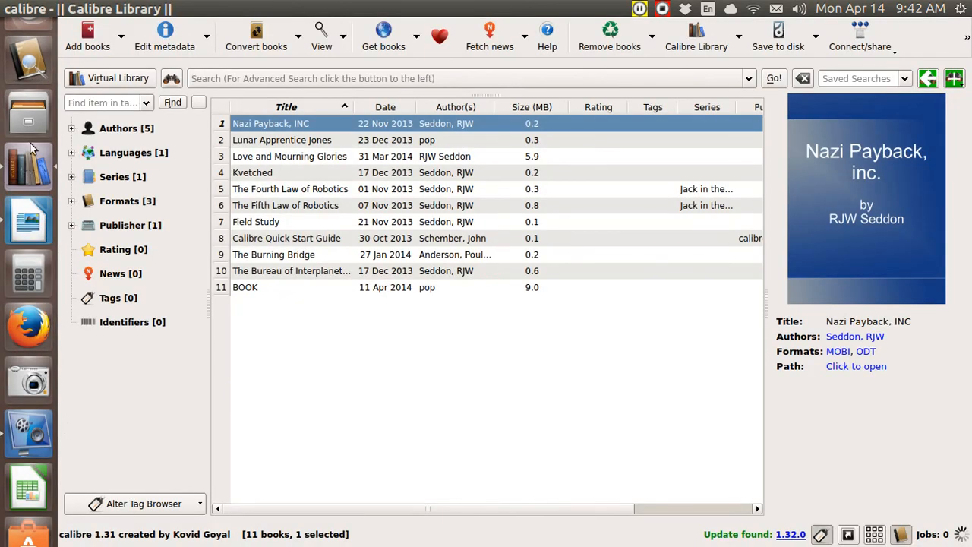
pyautogui.click(81, 47)
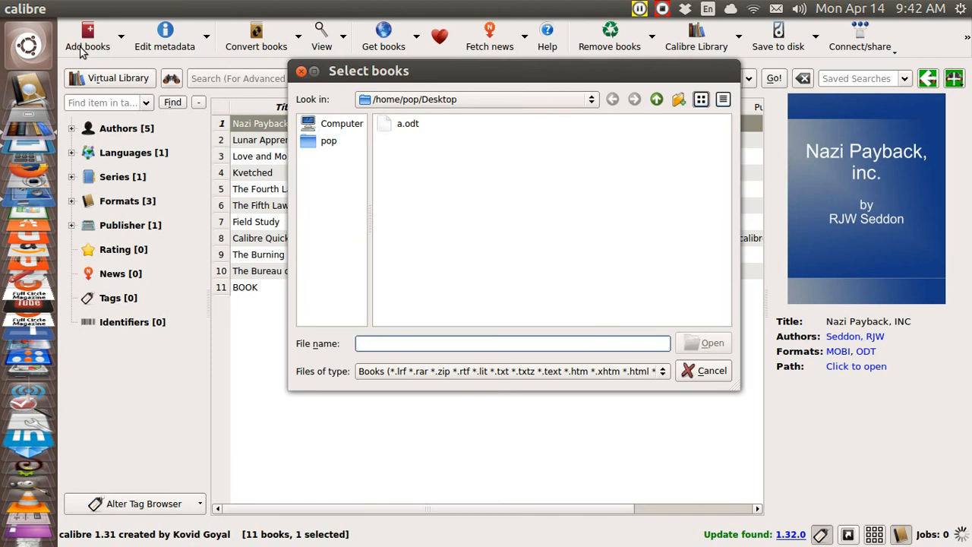
pyautogui.click(392, 127)
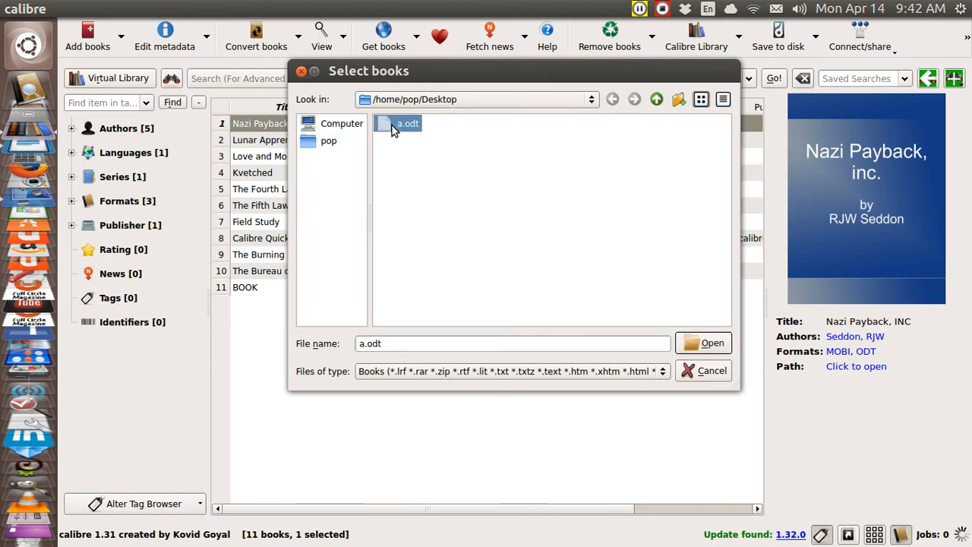
pyautogui.click(714, 344)
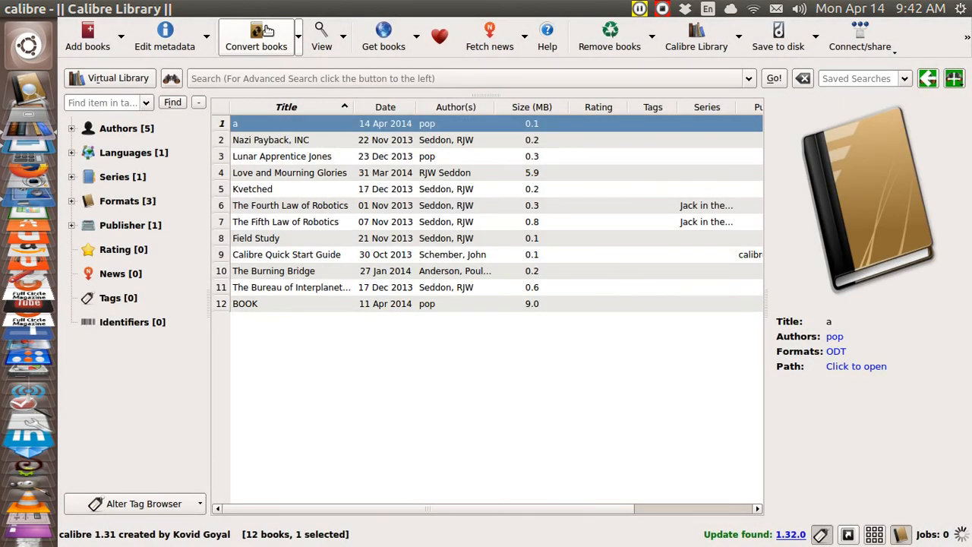
# Convert the re-added book "a" from ODT to EPUB and open the EPUB in the E-book Viewer
pyautogui.click(268, 30)
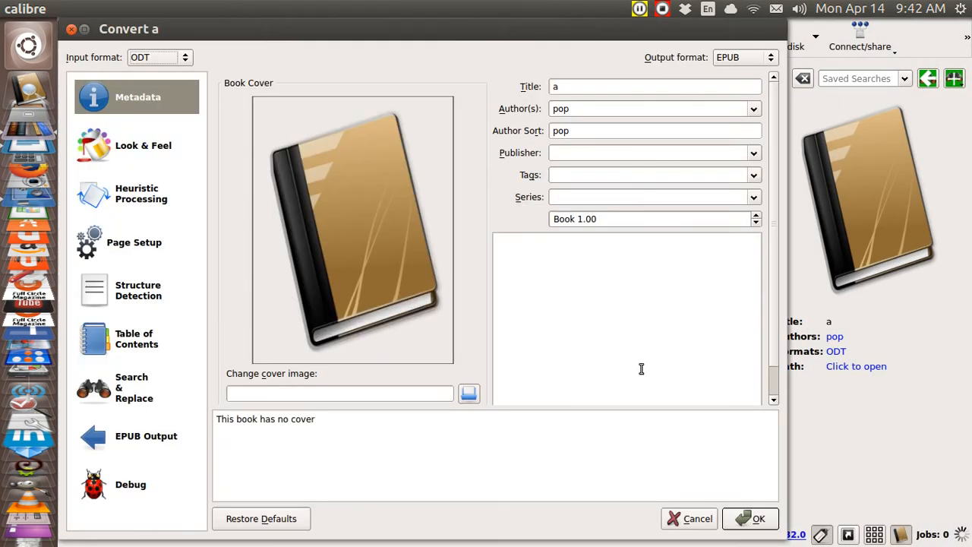
pyautogui.click(760, 519)
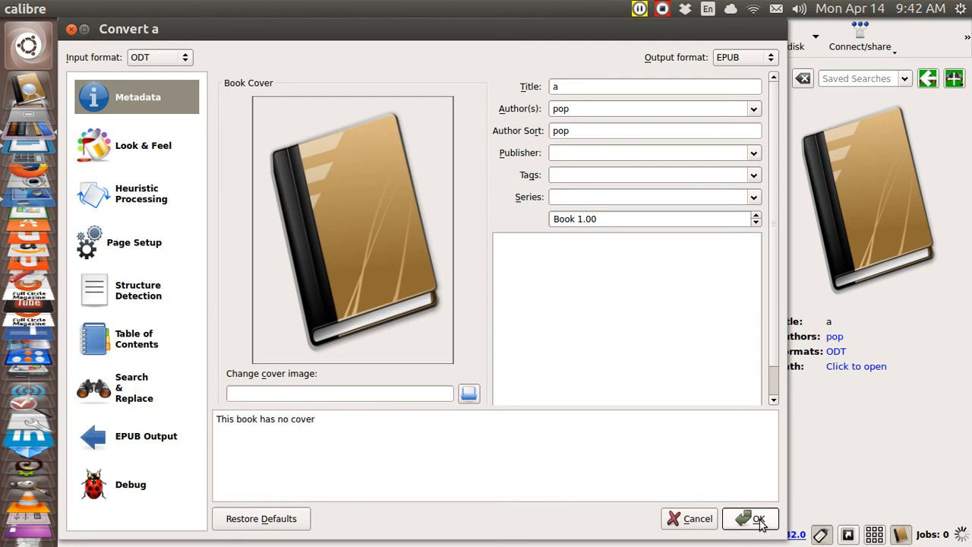
pyautogui.click(760, 519)
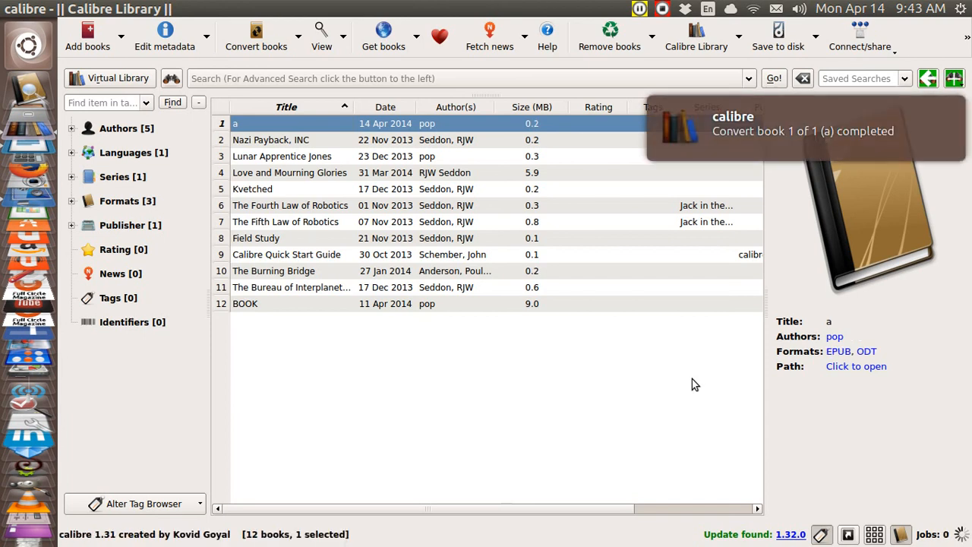
pyautogui.click(836, 354)
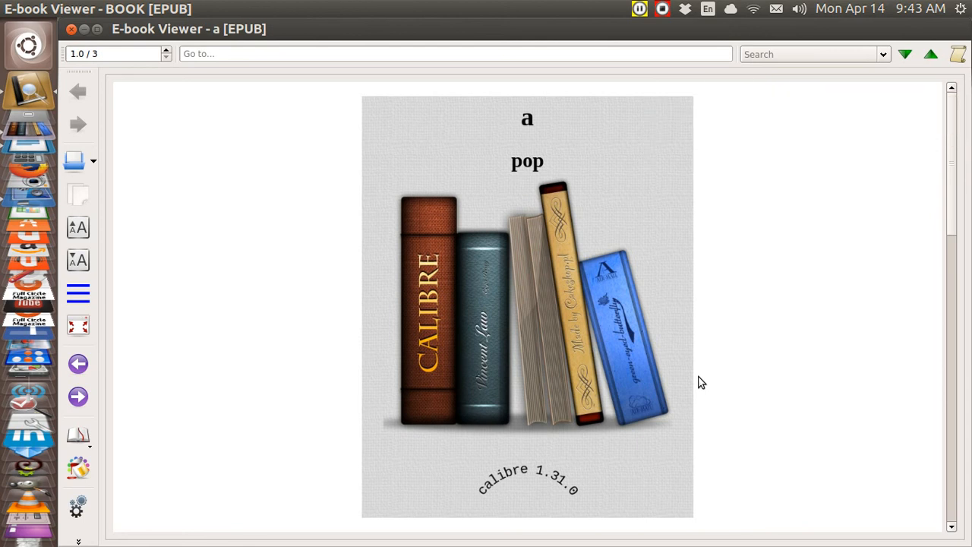
# Check the page break between the e-book's second and third pages, reducing the font size three steps to view the whole frame
pyautogui.scroll(-1, 701, 383)
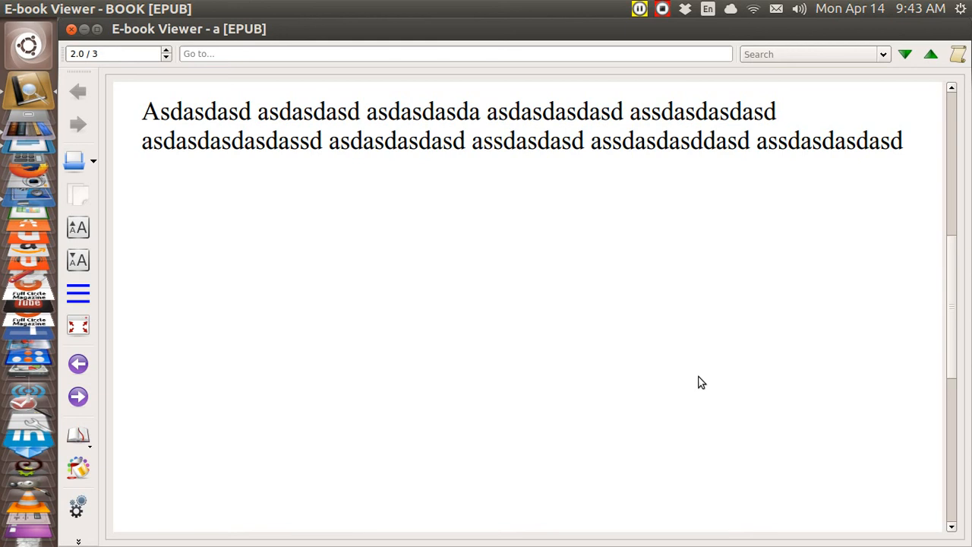
pyautogui.scroll(-2, 700, 382)
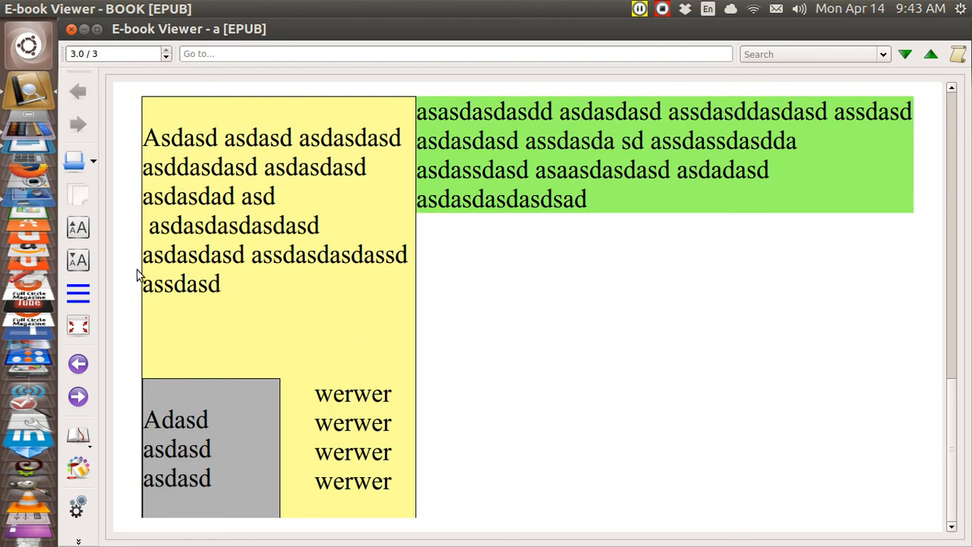
pyautogui.click(79, 260)
pyautogui.click(79, 259)
pyautogui.click(79, 260)
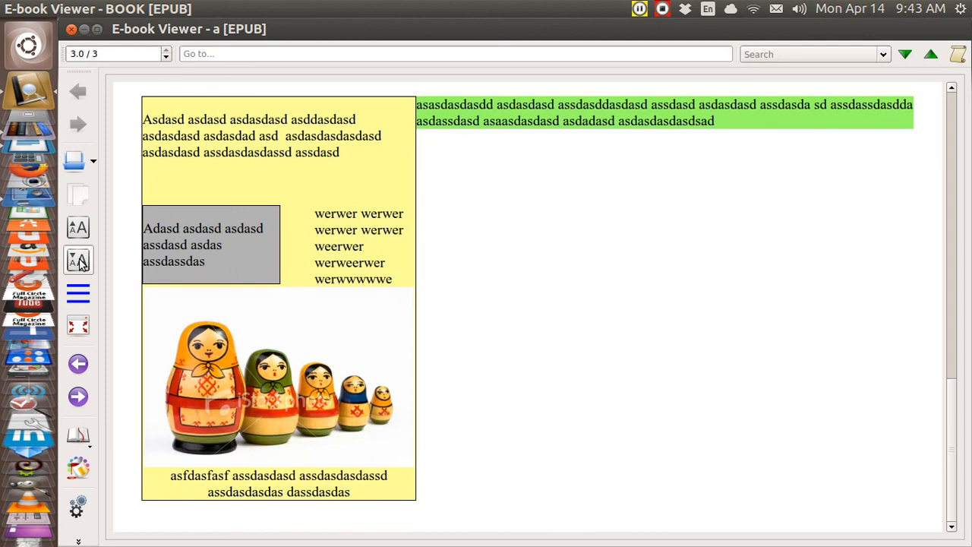
pyautogui.press('pageup')
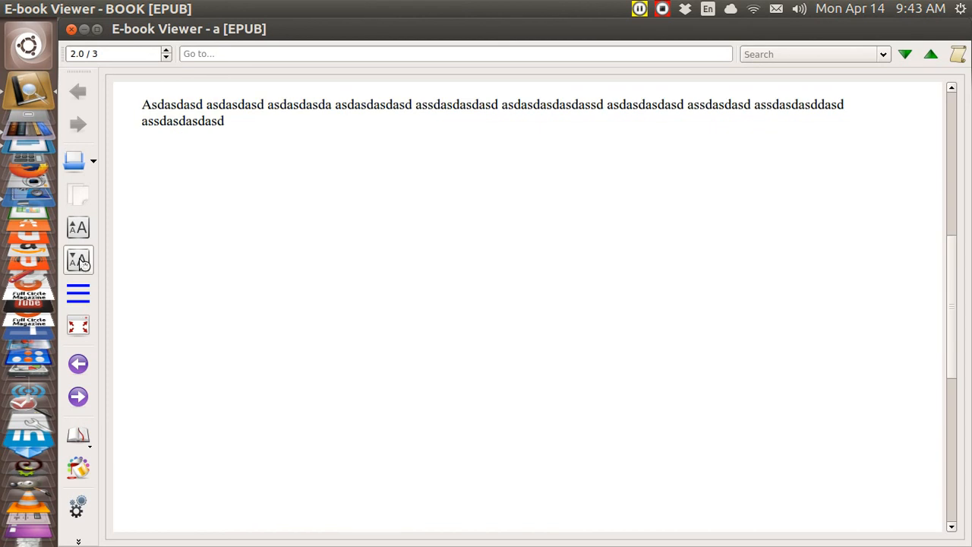
pyautogui.press('pagedown')
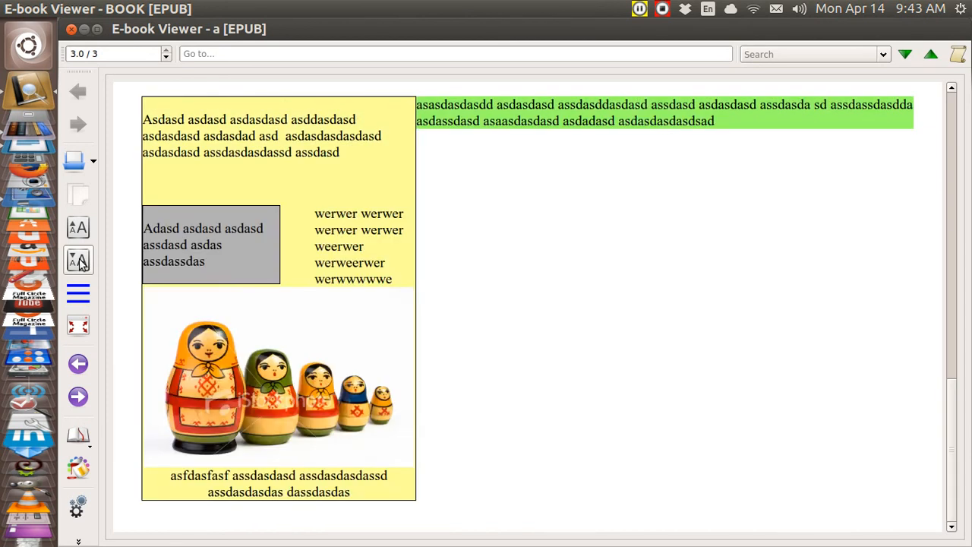